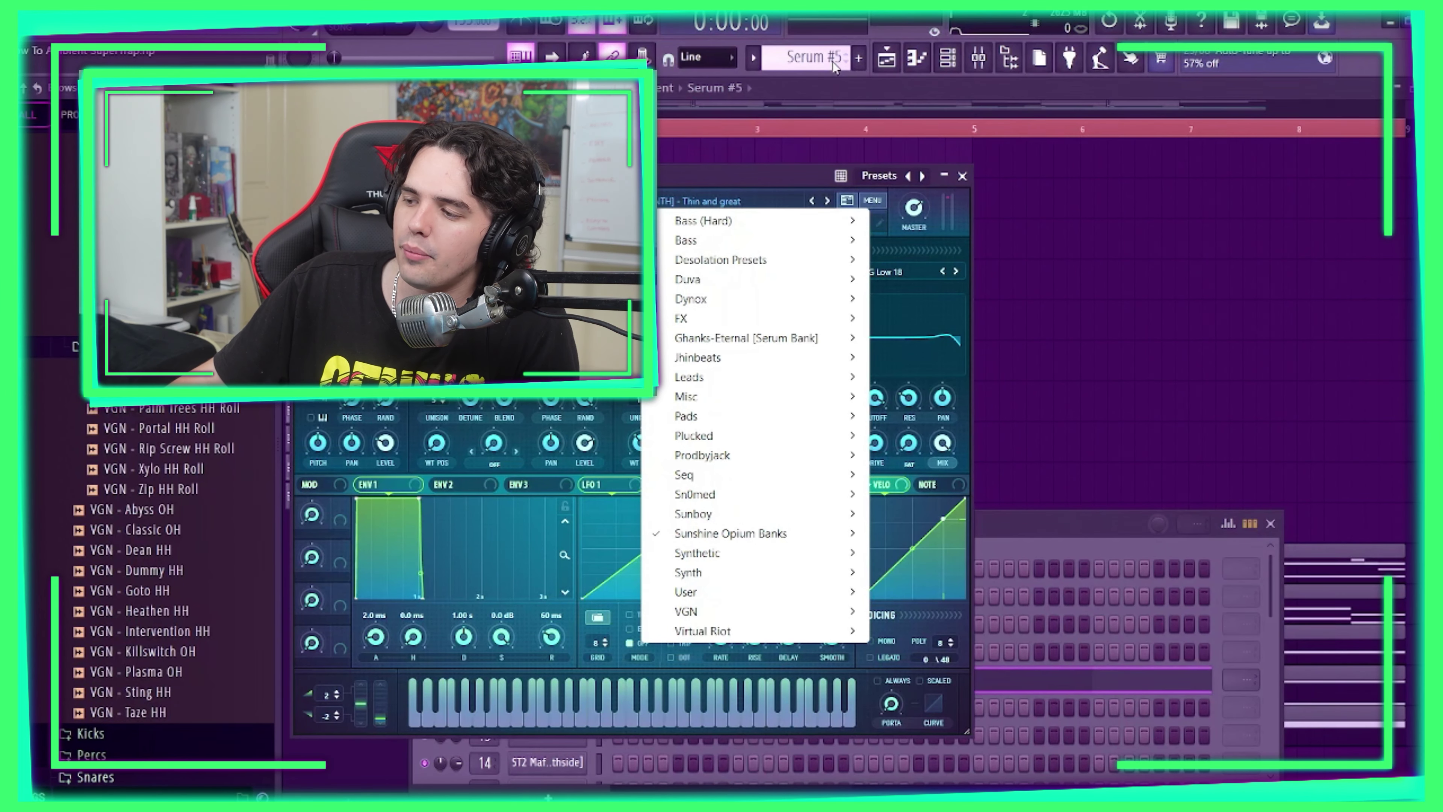
- Open the Serum channel's notes in the piano roll and zoom in on the chords
{"action": "scroll", "coordinate": [831, 57], "scroll_direction": "up", "scroll_amount": 4}
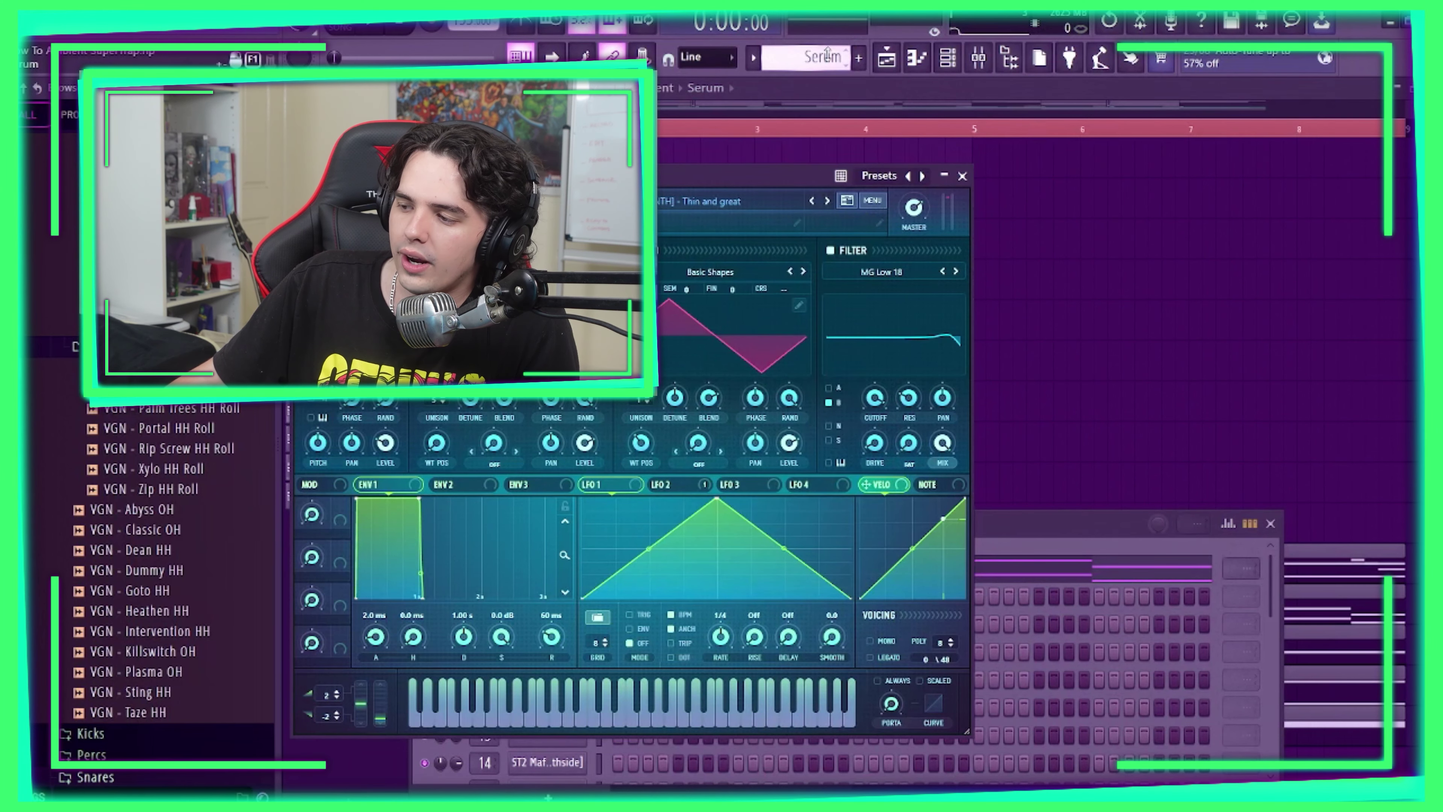
{"action": "left_click", "coordinate": [1141, 570]}
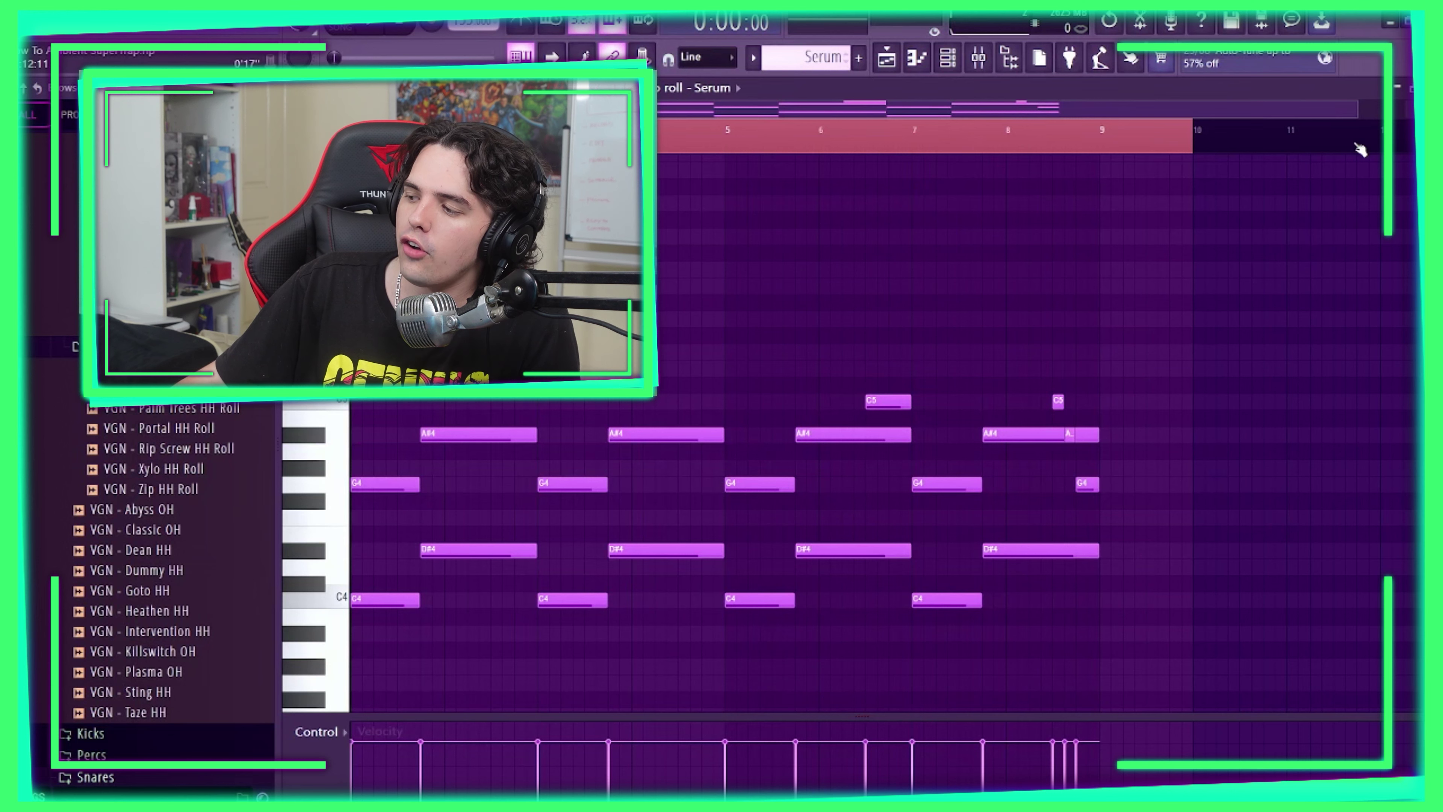
{"action": "left_click_drag", "start_coordinate": [1354, 115], "coordinate": [917, 115]}
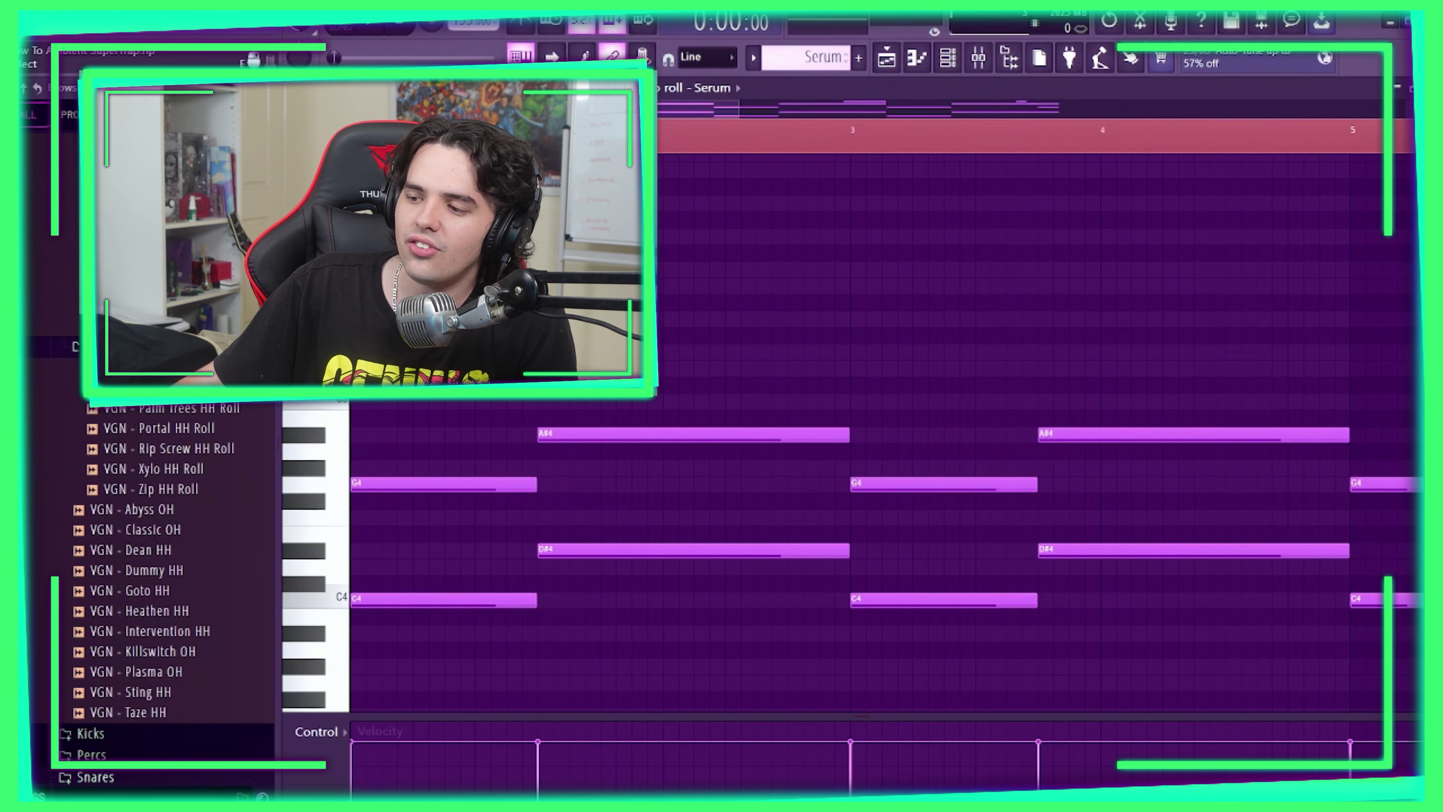
- Inspect the opening chord notes C4, G4, D#4 and A#4, then clear the selection
{"action": "left_click_drag", "start_coordinate": [378, 543], "coordinate": [404, 659]}
{"action": "left_click_drag", "start_coordinate": [407, 477], "coordinate": [419, 503]}
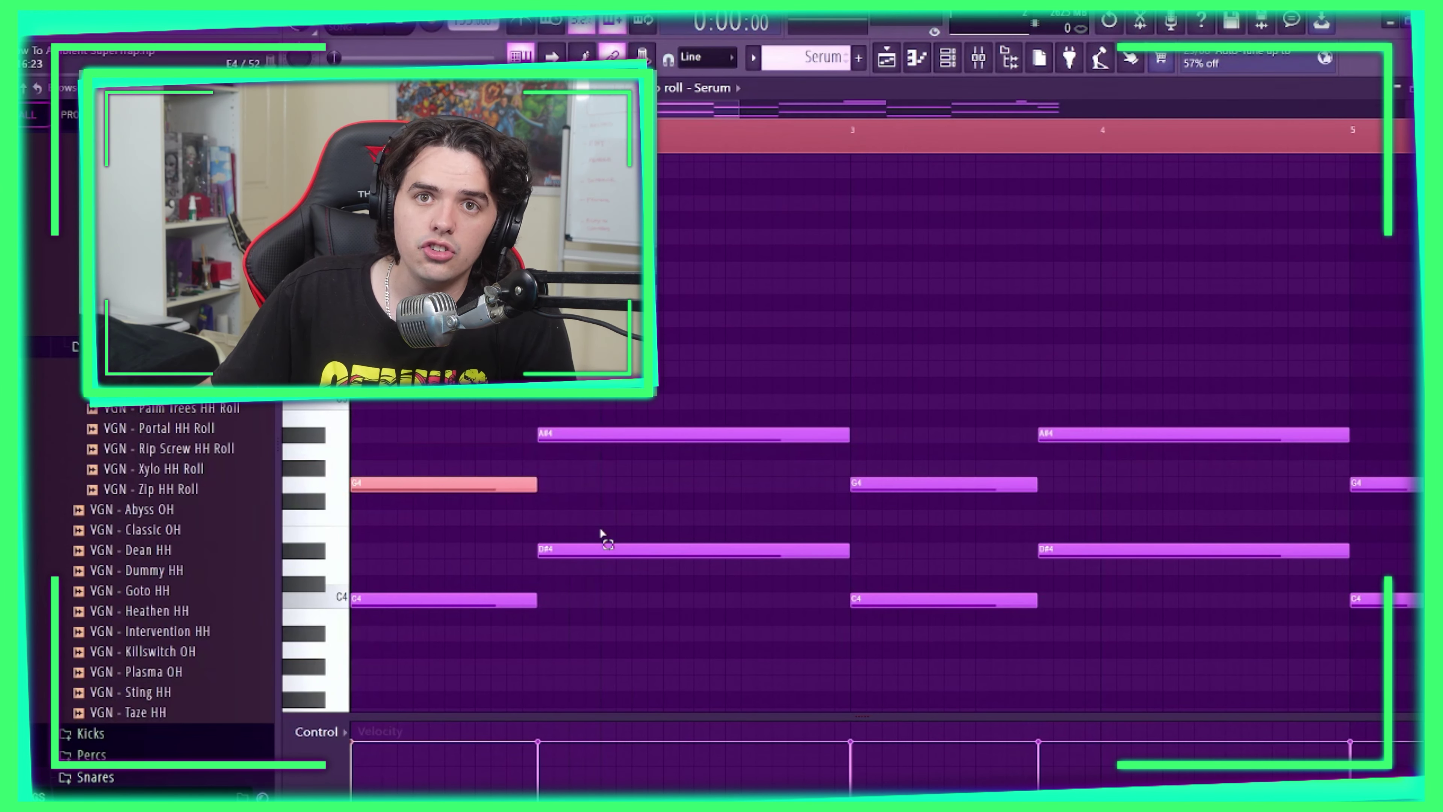
{"action": "left_click_drag", "start_coordinate": [589, 543], "coordinate": [590, 551]}
{"action": "left_click_drag", "start_coordinate": [582, 423], "coordinate": [610, 457]}
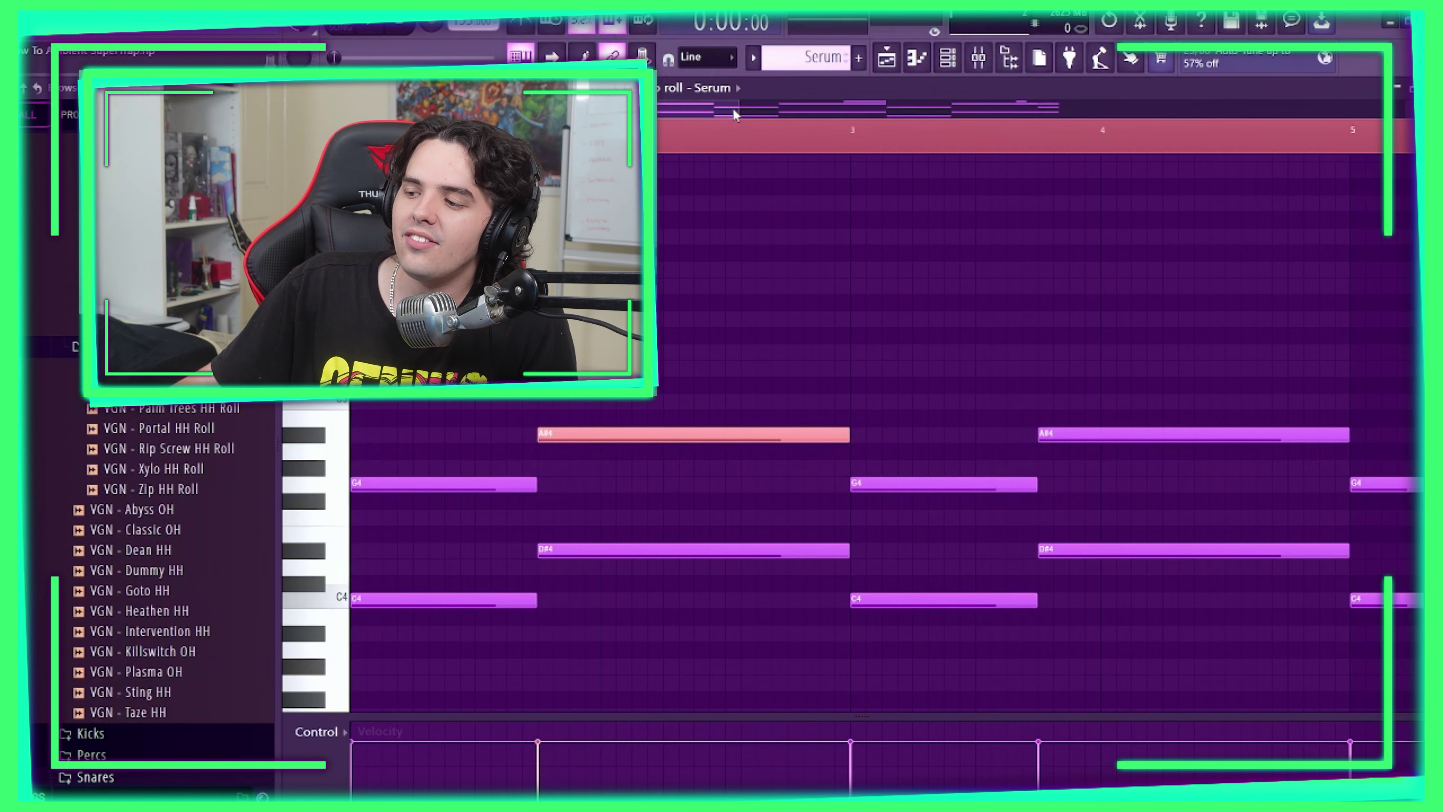
{"action": "left_click_drag", "start_coordinate": [739, 109], "coordinate": [1299, 161]}
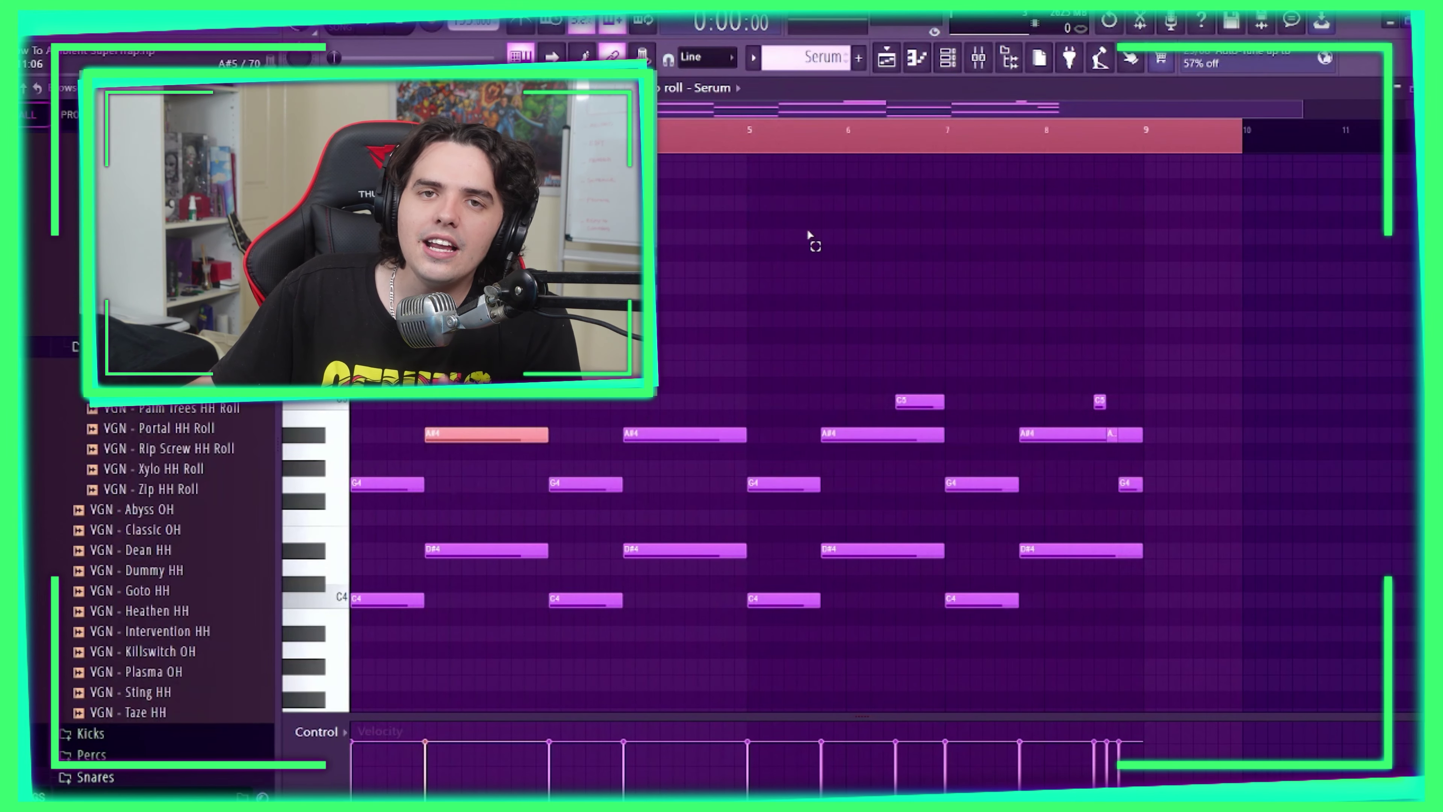
{"action": "left_click", "coordinate": [711, 341]}
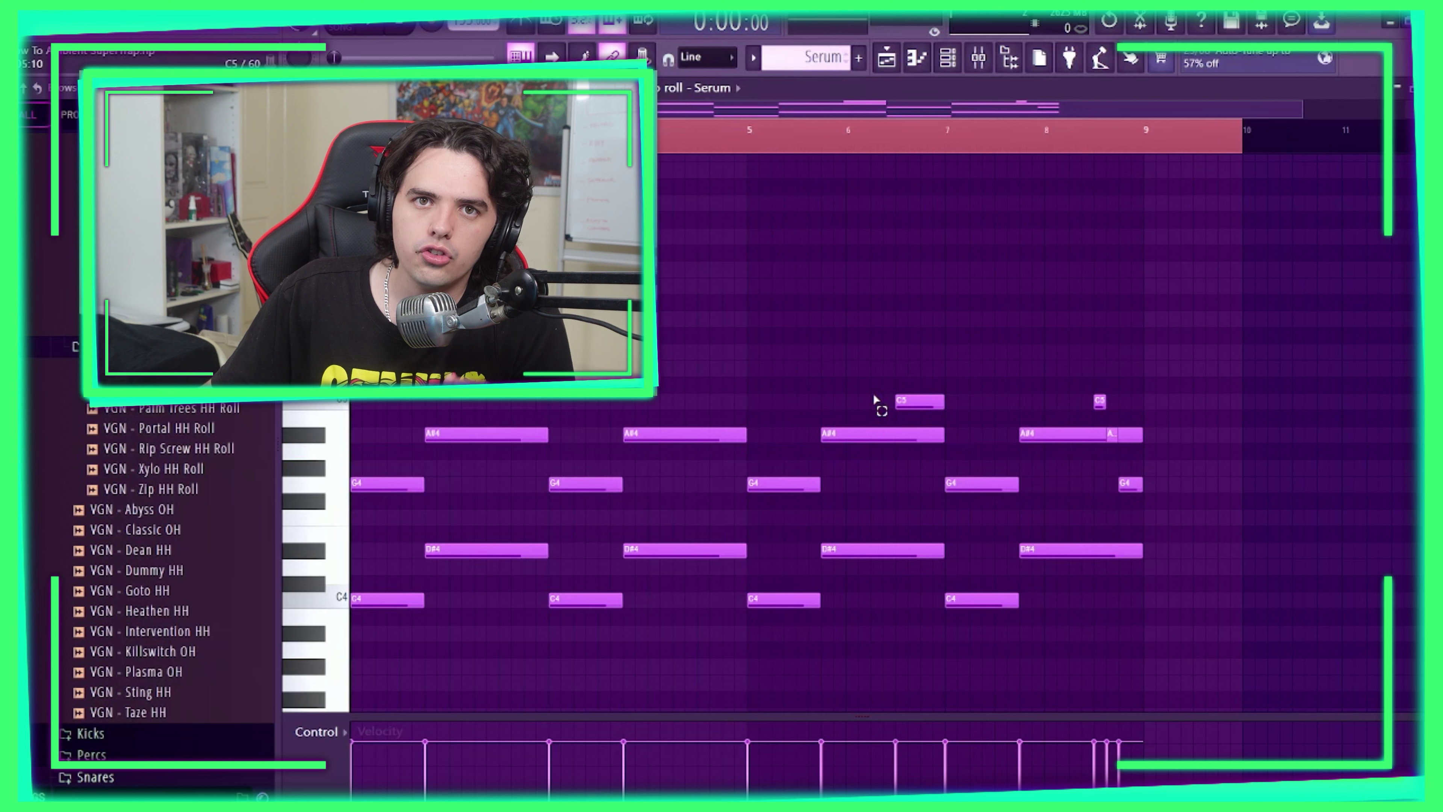
- Check the closing C5, A#4 and G4 notes, play the chord pattern, then show the mixer
{"action": "left_click", "coordinate": [892, 402]}
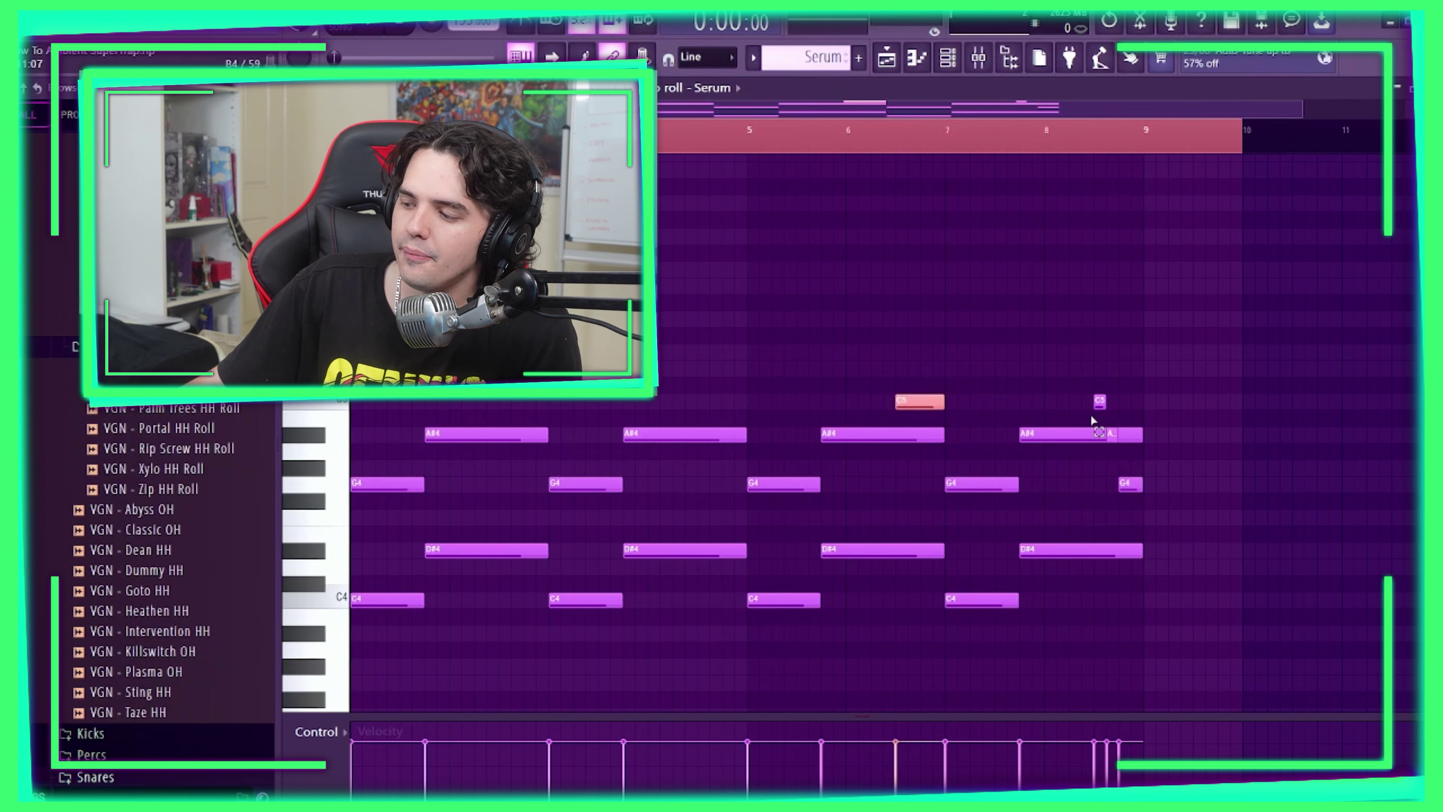
{"action": "left_click", "coordinate": [1116, 441]}
{"action": "left_click", "coordinate": [1124, 483]}
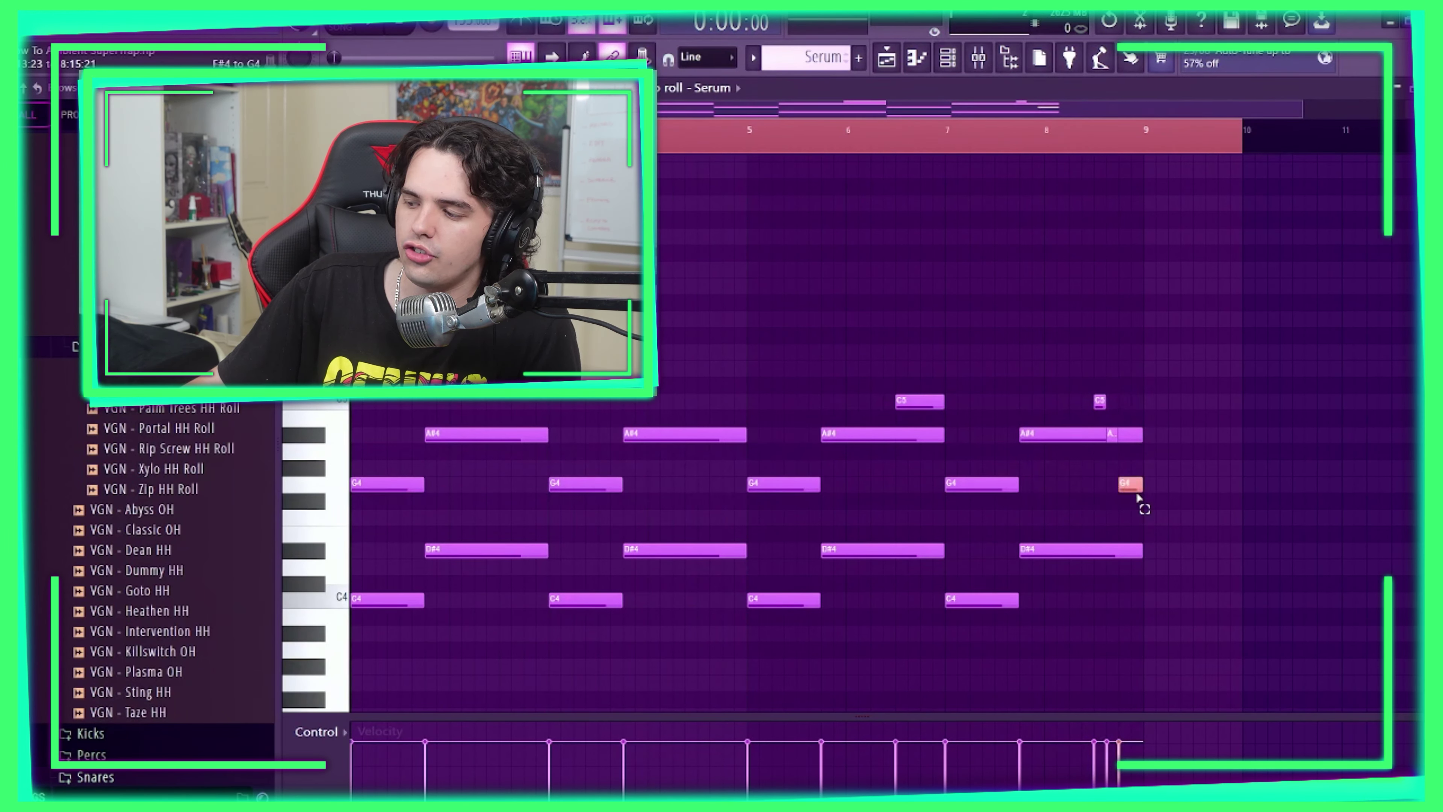
{"action": "left_click_drag", "start_coordinate": [1162, 520], "coordinate": [1077, 385]}
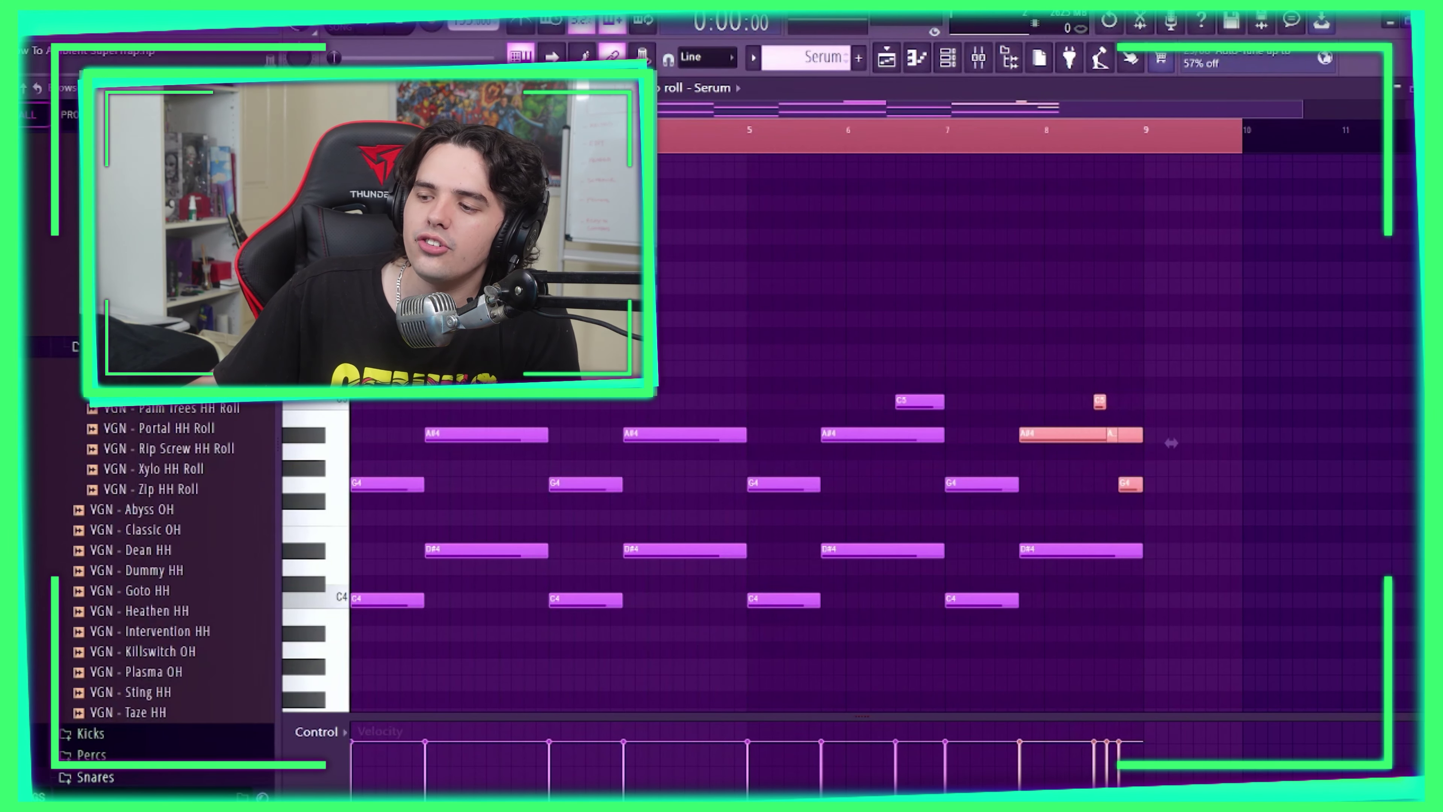
{"action": "left_click", "coordinate": [1171, 442]}
{"action": "key", "text": "space"}
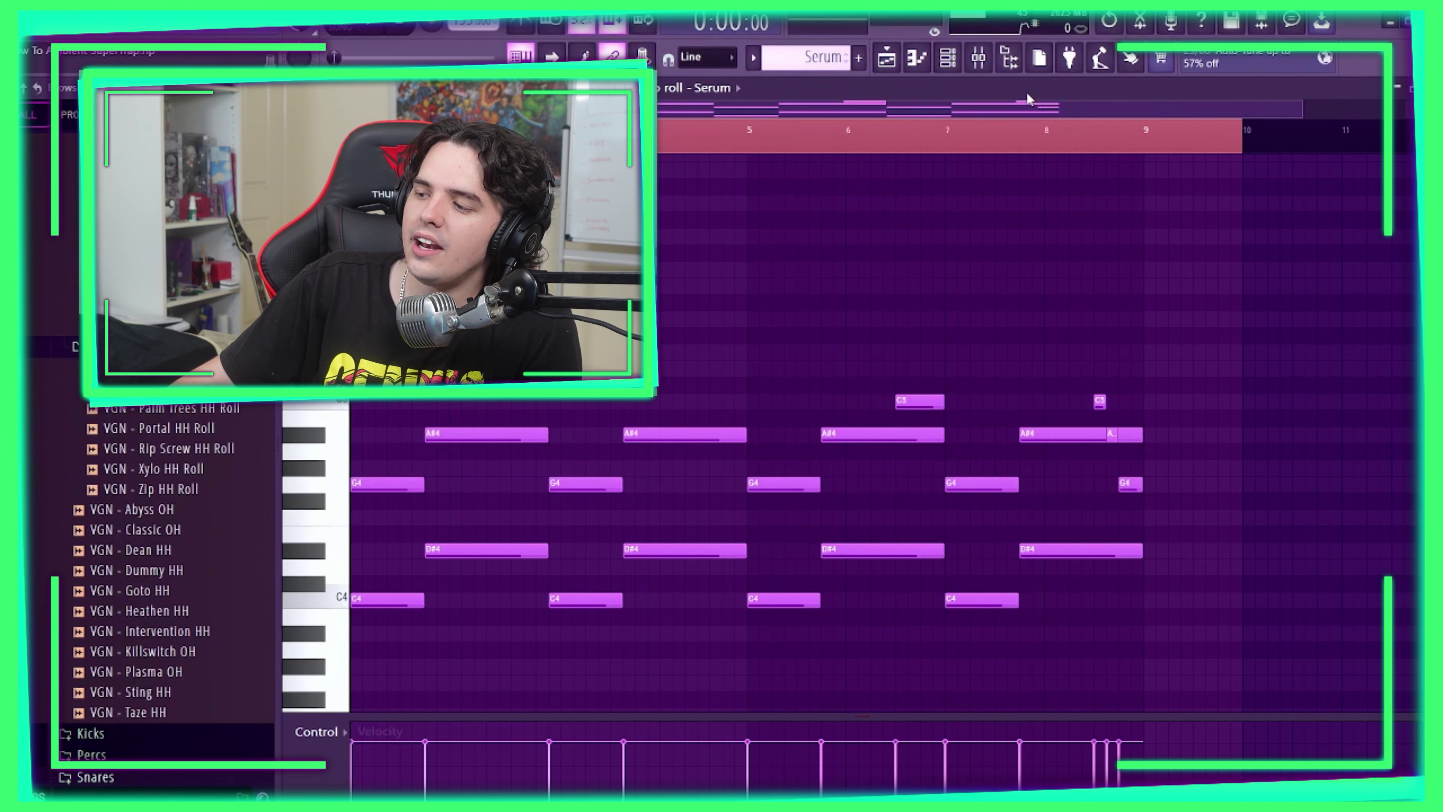
{"action": "left_click", "coordinate": [985, 71]}
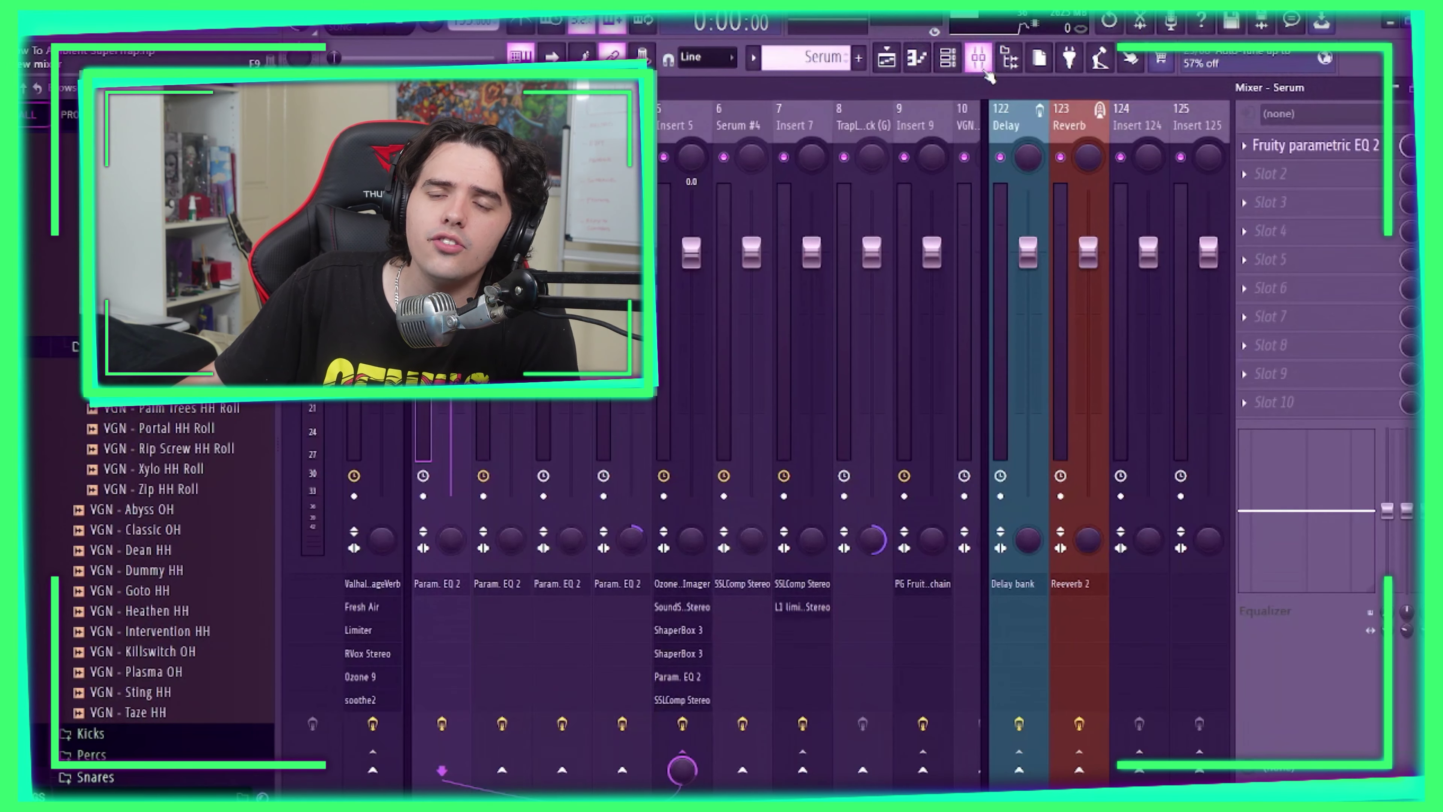
- Open the Fruity parametric EQ 2 on the Serum mixer insert
{"action": "left_click", "coordinate": [1317, 146]}
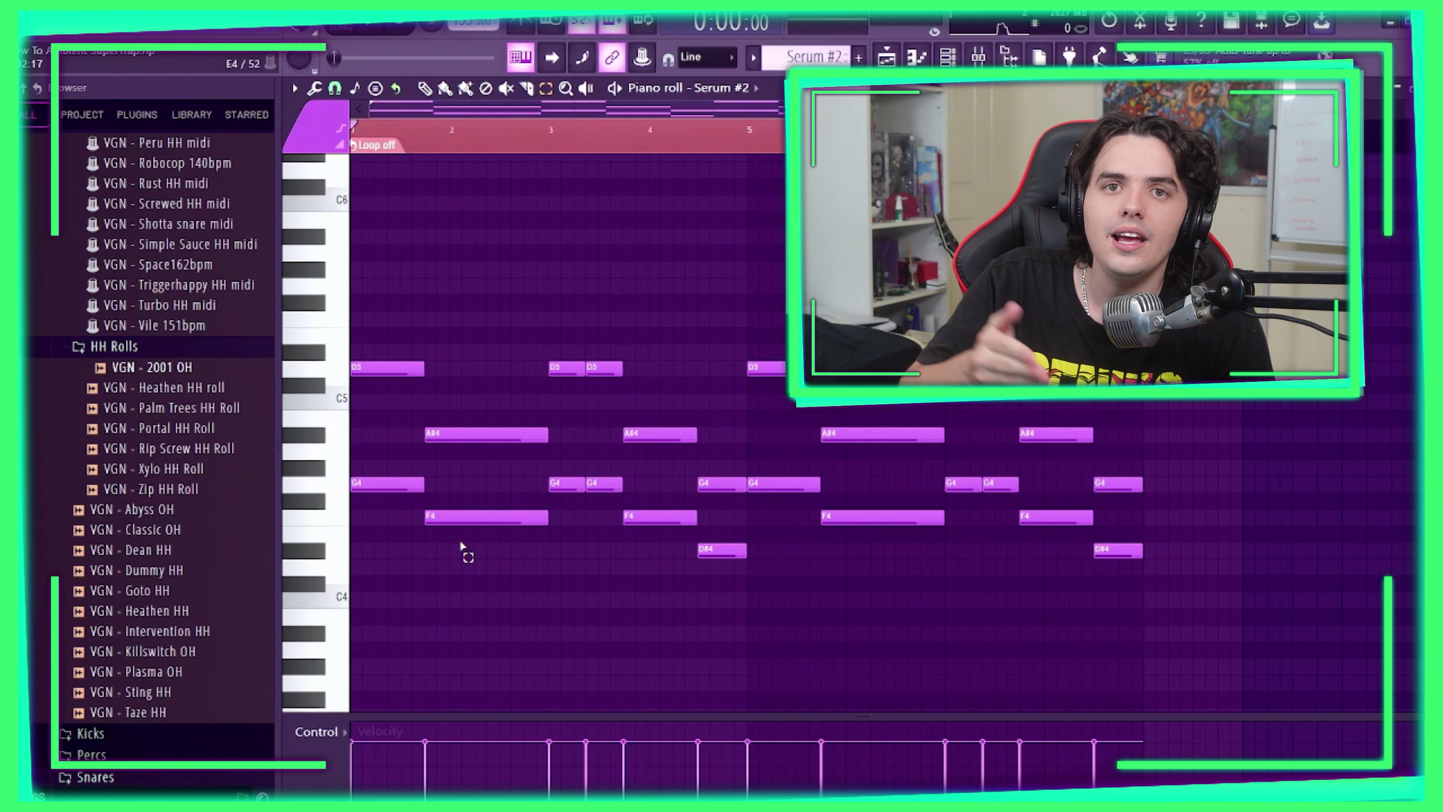
{"action": "left_click_drag", "start_coordinate": [383, 523], "coordinate": [369, 300]}
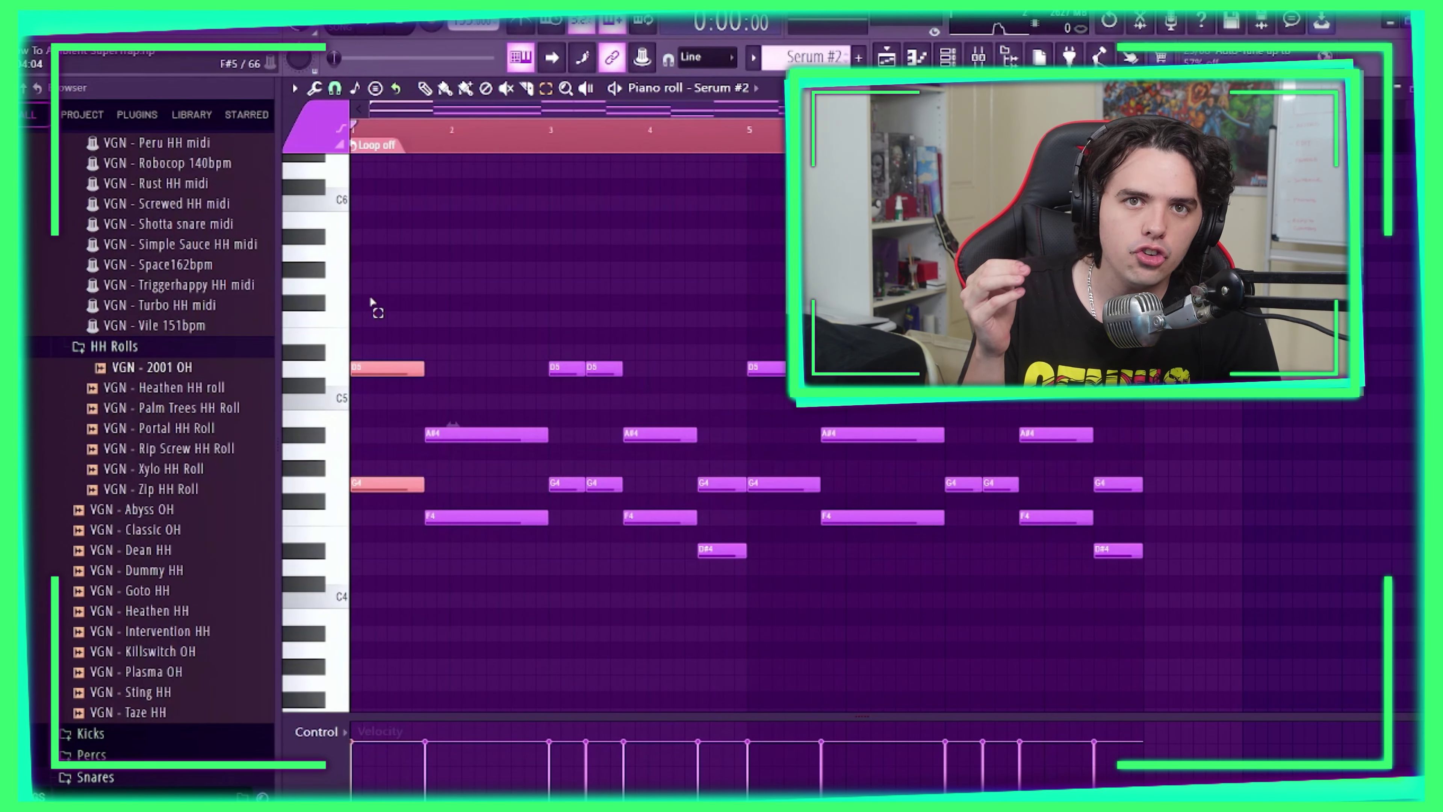
{"action": "left_click_drag", "start_coordinate": [389, 329], "coordinate": [392, 370]}
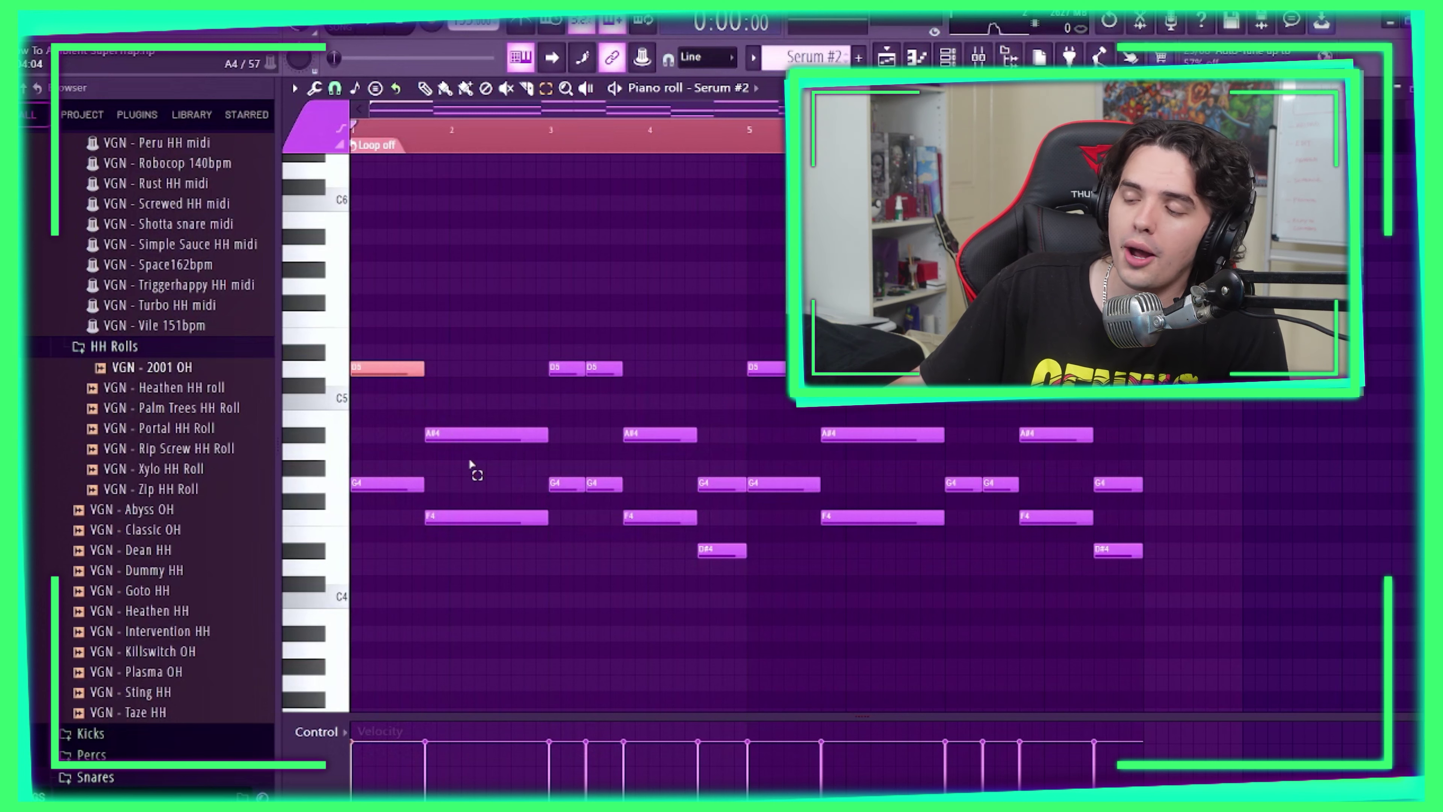
{"action": "left_click_drag", "start_coordinate": [442, 424], "coordinate": [475, 538]}
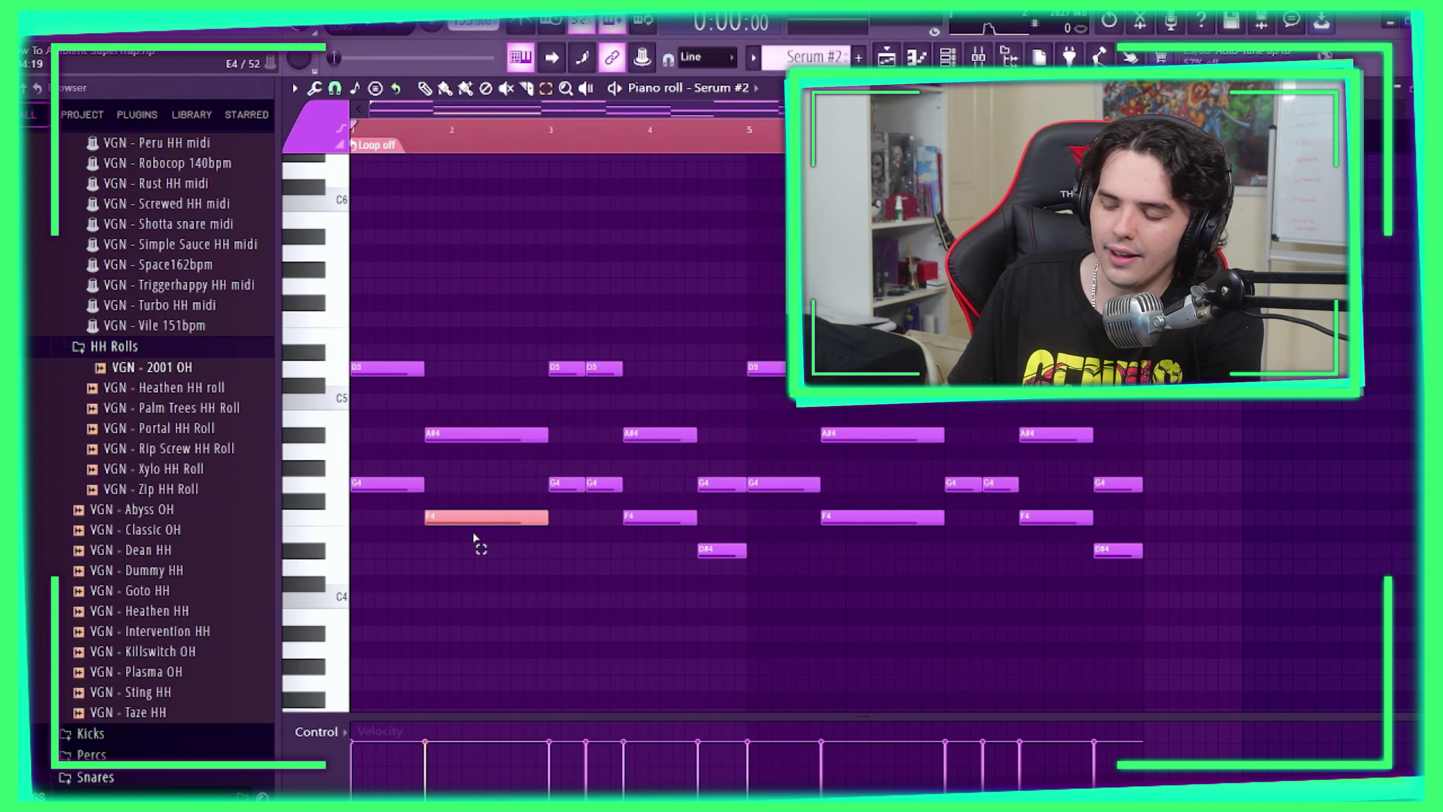
{"action": "key", "text": "ctrl+Up"}
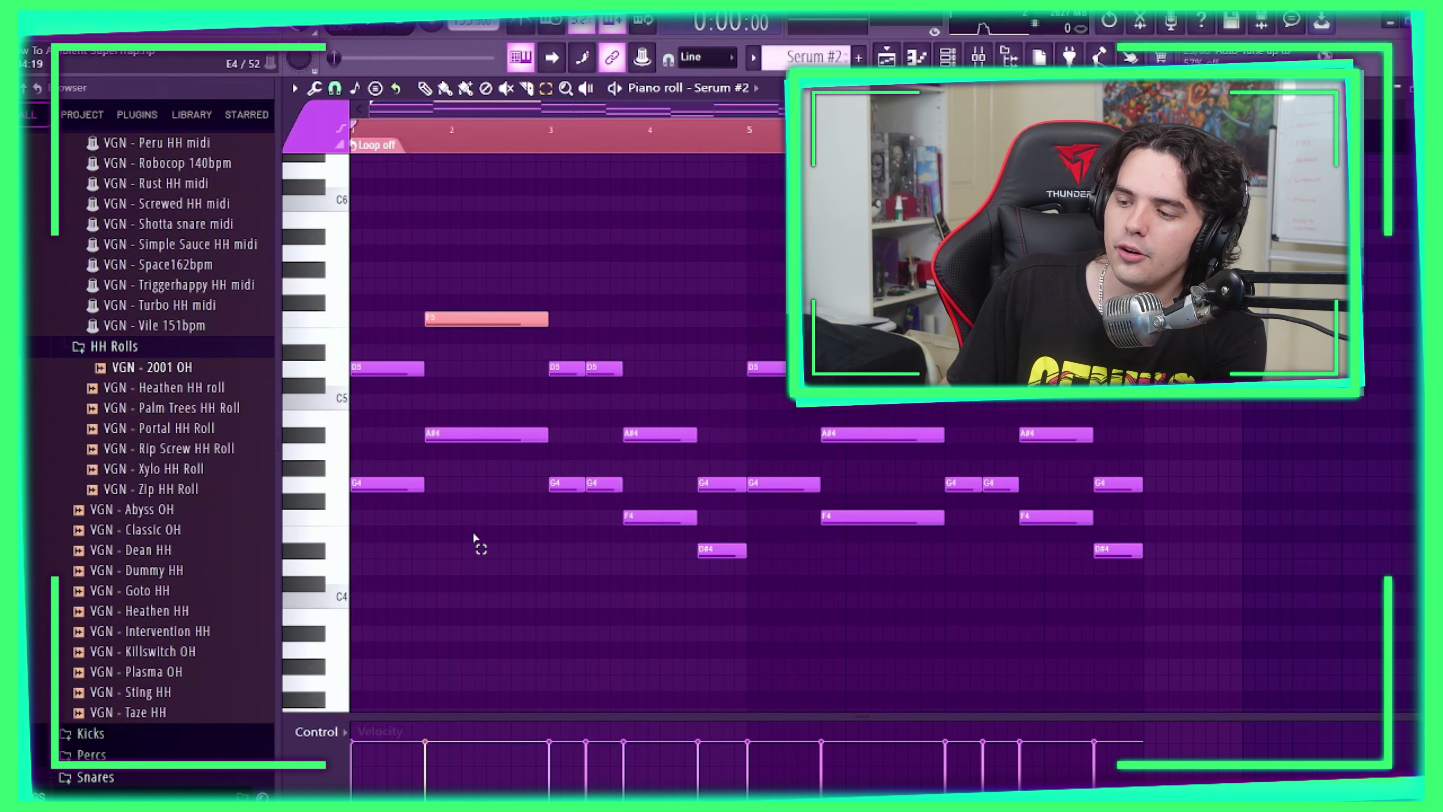
{"action": "key", "text": "ctrl+Down"}
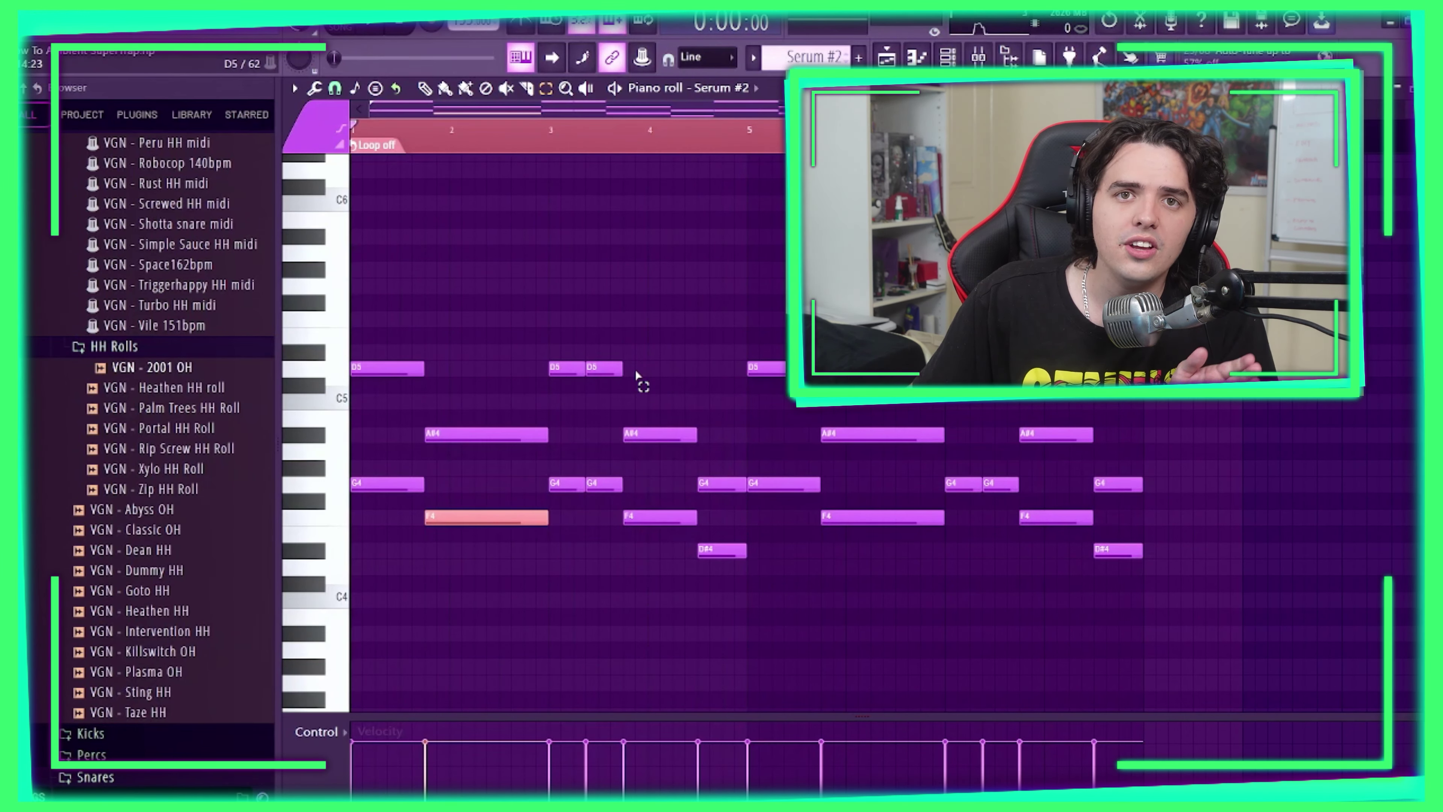
{"action": "left_click_drag", "start_coordinate": [634, 420], "coordinate": [669, 582]}
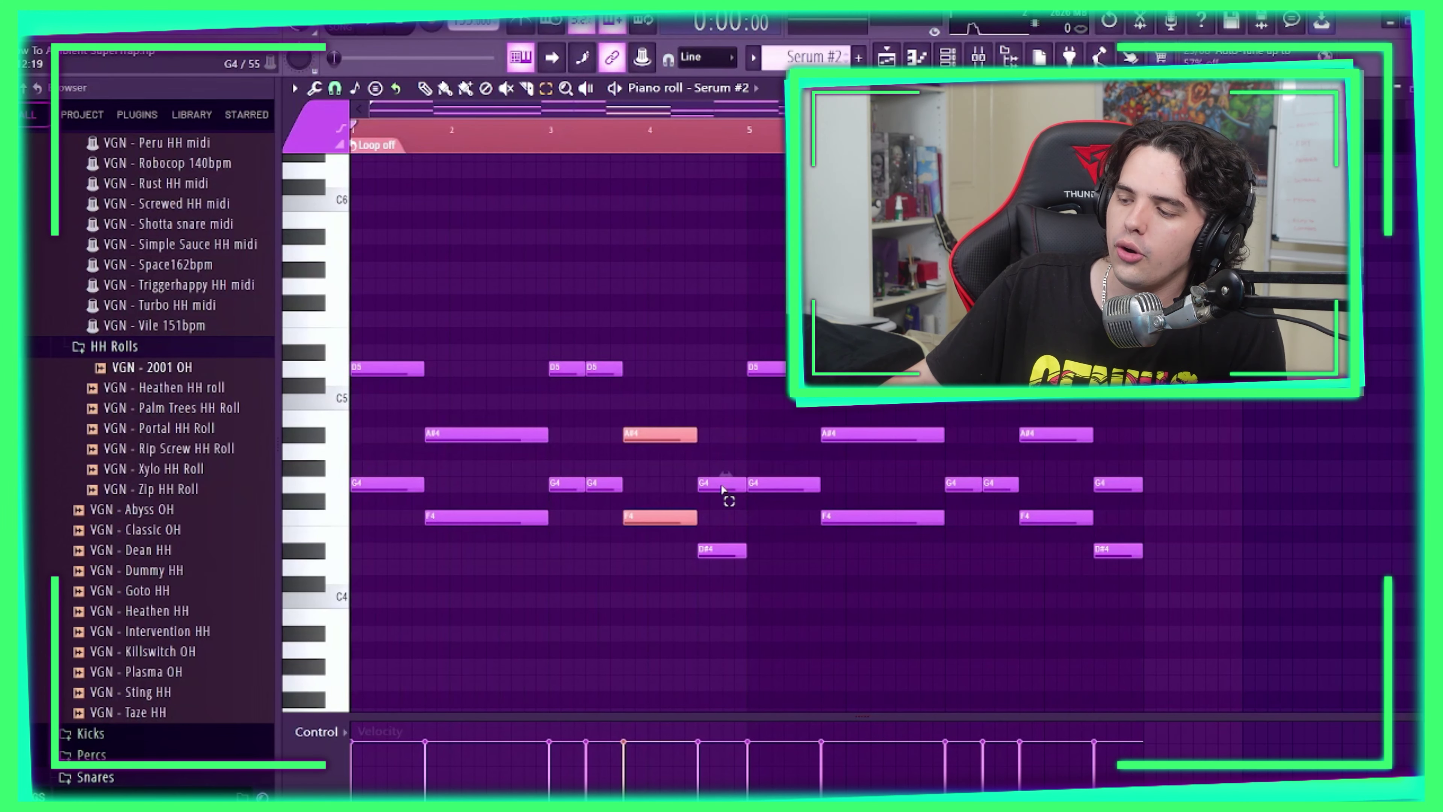
{"action": "left_click", "coordinate": [730, 549]}
{"action": "left_click", "coordinate": [715, 484]}
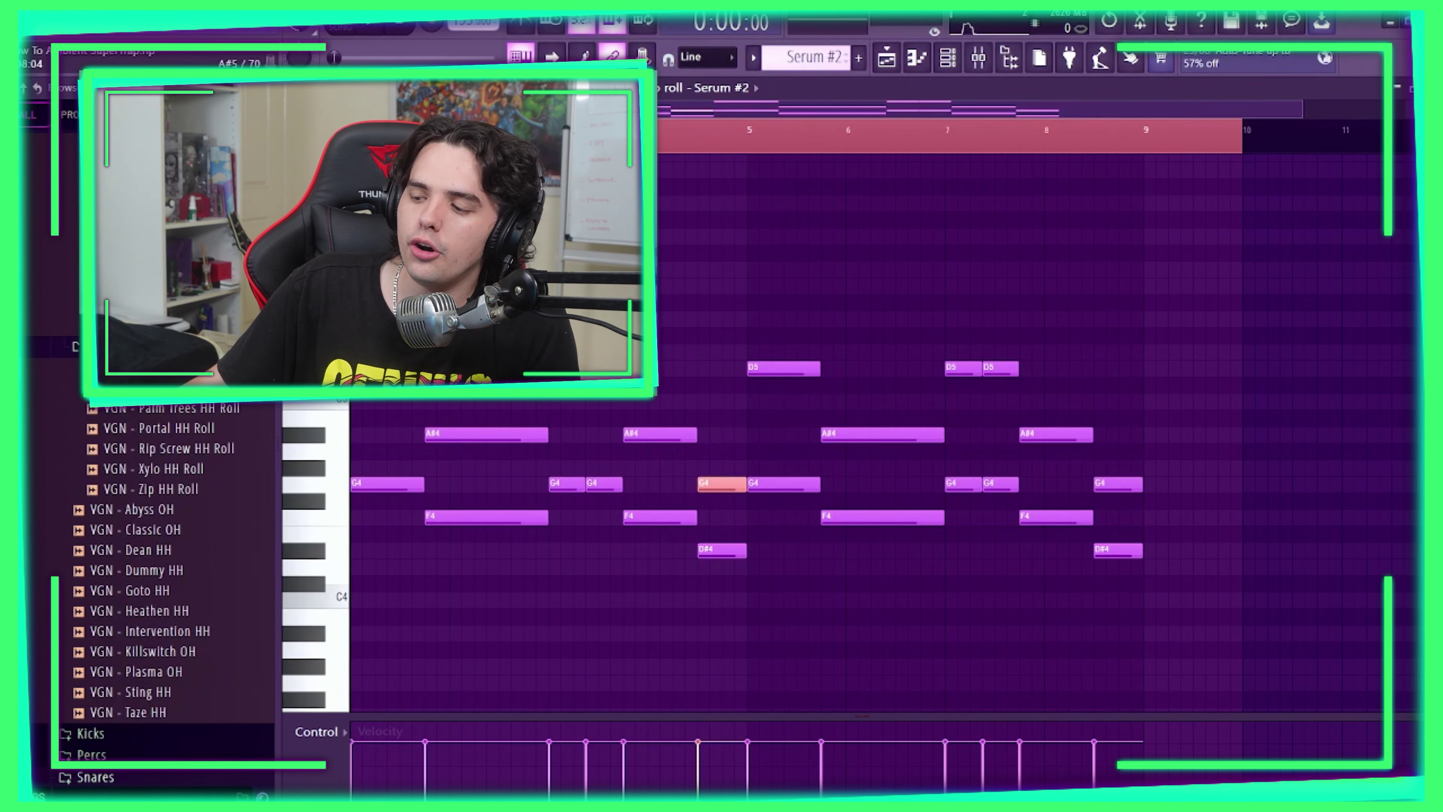
{"action": "key", "text": "ctrl+d"}
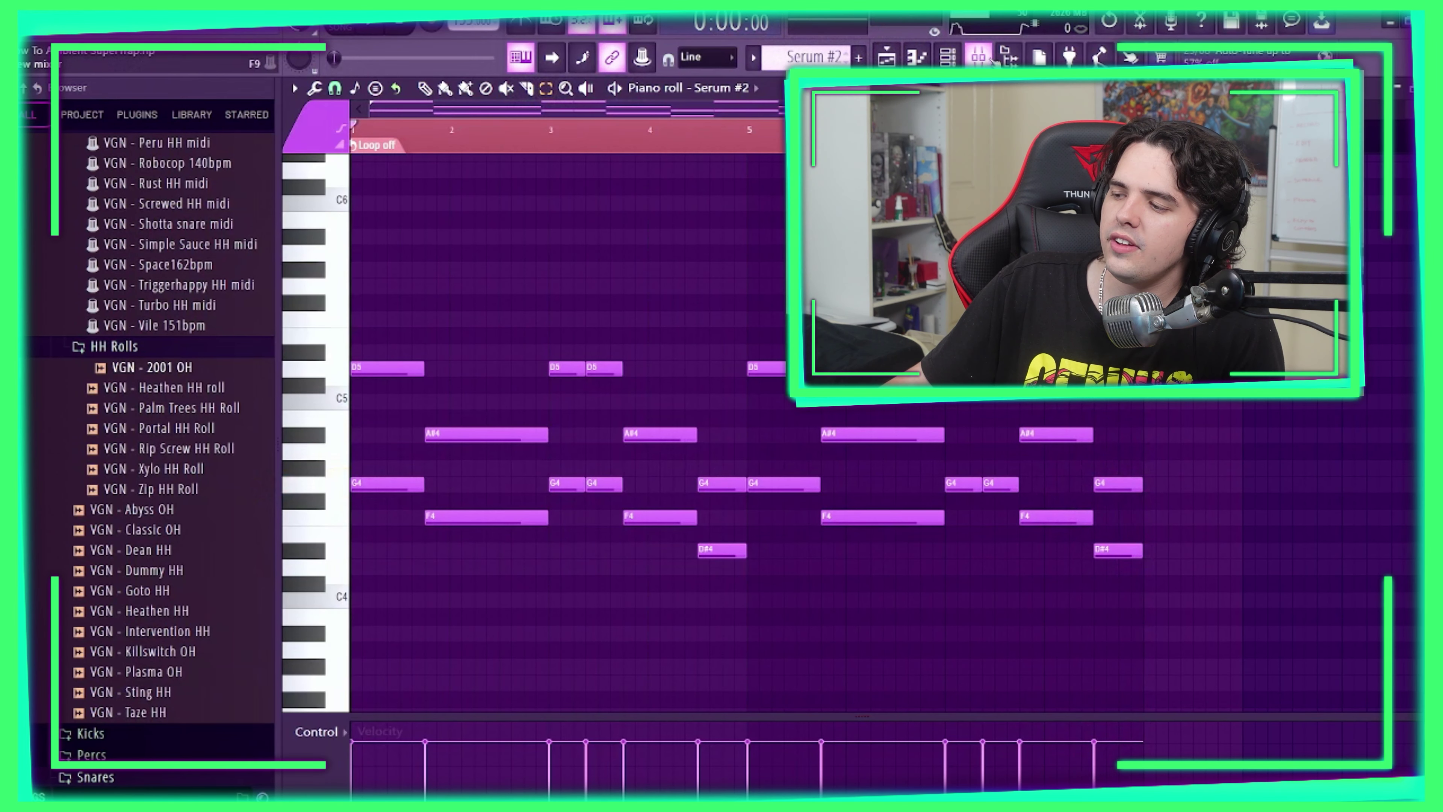
- Inspect the band-limited Parametric EQ 2 curve on the Serum #2 insert, then close it
{"action": "left_click", "coordinate": [986, 58]}
{"action": "left_click", "coordinate": [497, 584]}
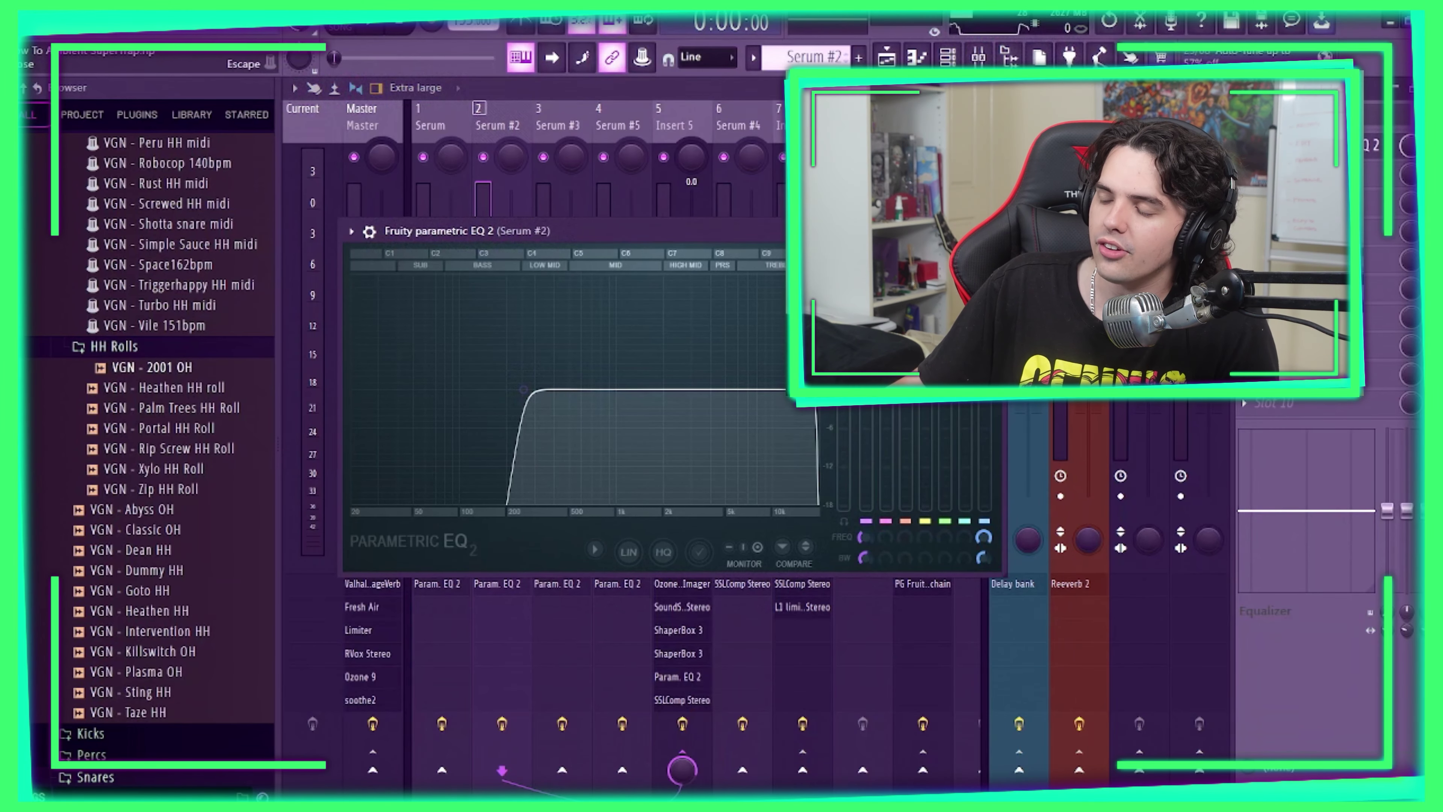
{"action": "left_click", "coordinate": [995, 231]}
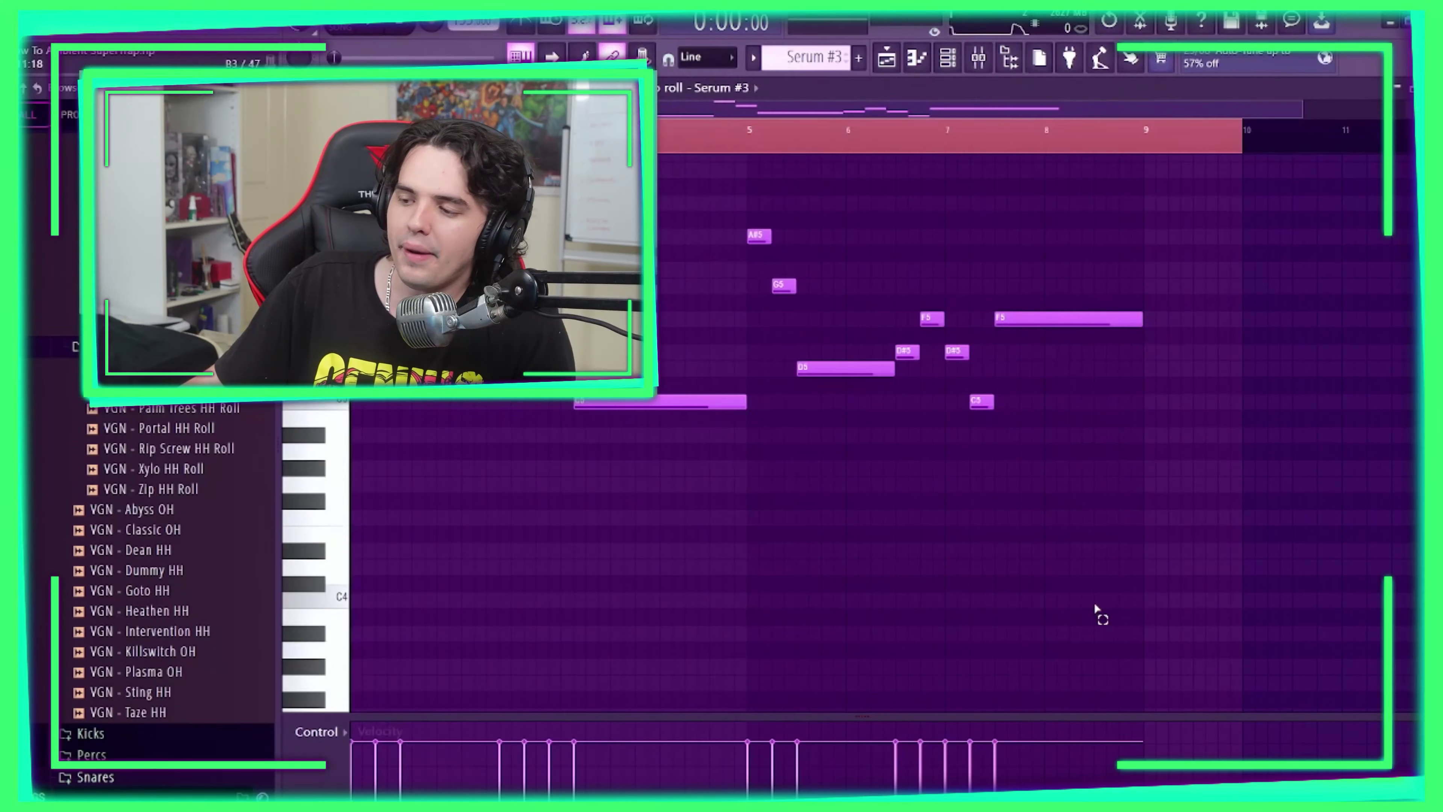
- Select the Serum #3 melody notes D5, D#5, C5 and F5, then show Serum #3's parametric EQ
{"action": "scroll", "coordinate": [1079, 602], "scroll_direction": "up", "scroll_amount": 2}
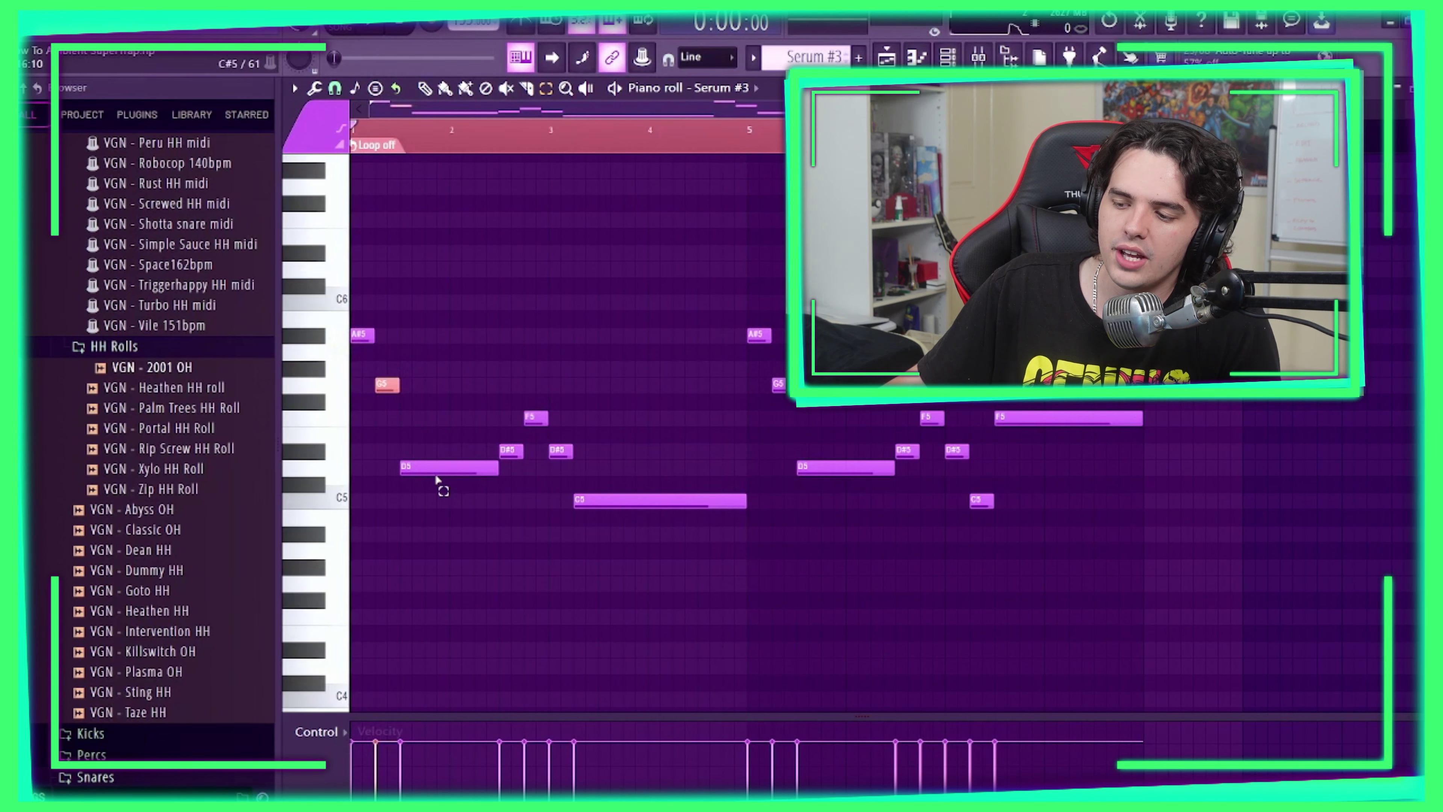
{"action": "left_click_drag", "start_coordinate": [413, 427], "coordinate": [444, 505]}
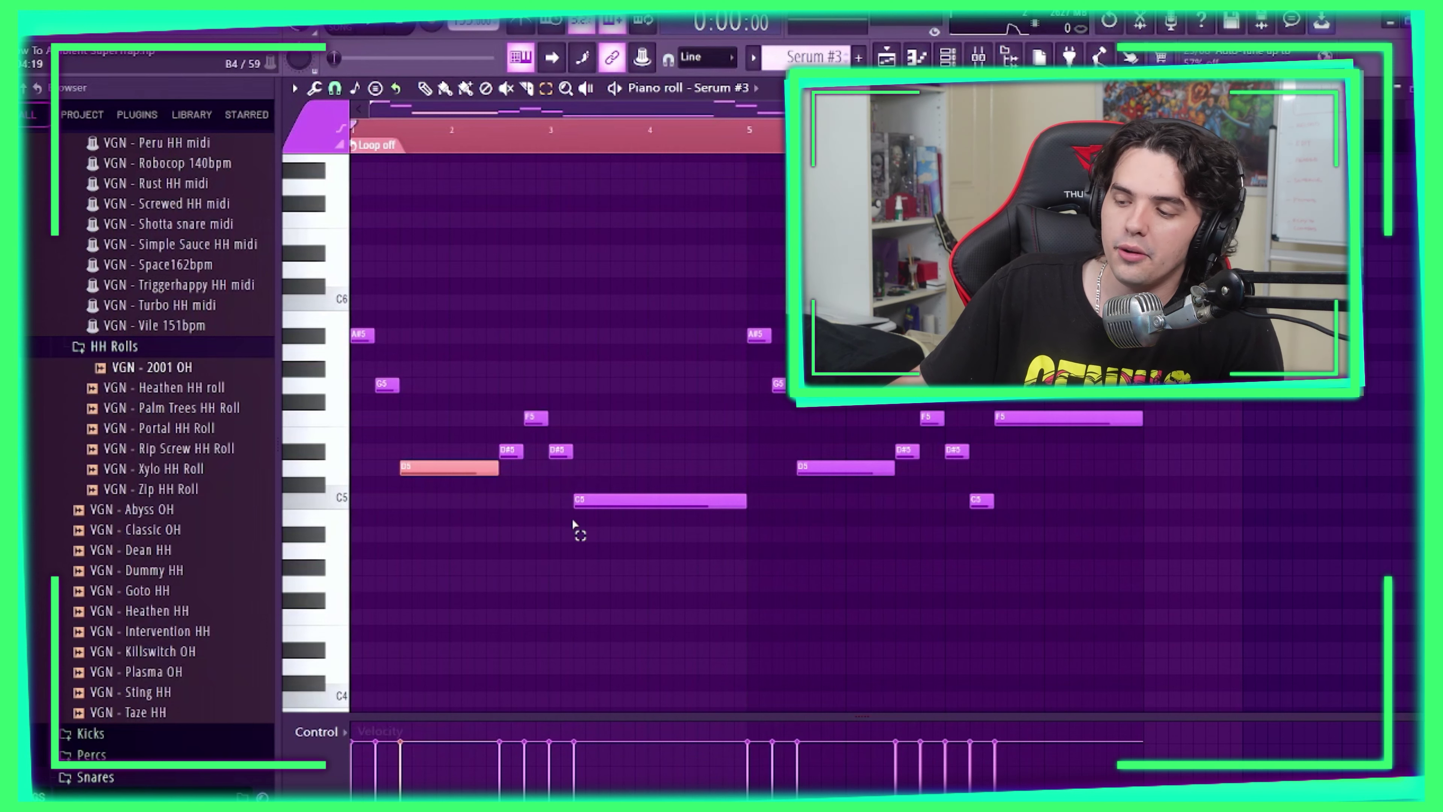
{"action": "left_click_drag", "start_coordinate": [534, 435], "coordinate": [681, 585]}
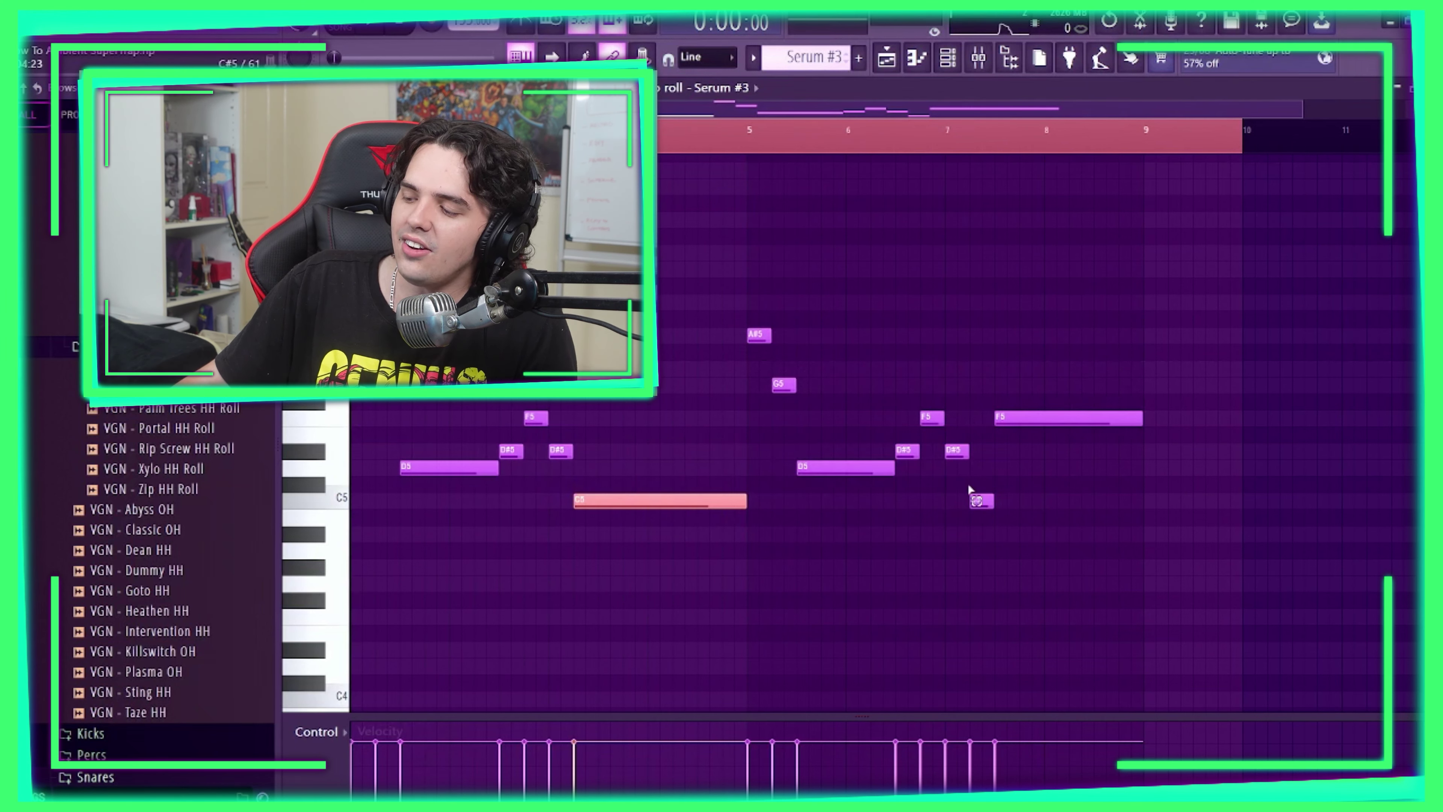
{"action": "left_click_drag", "start_coordinate": [935, 488], "coordinate": [1037, 548]}
{"action": "left_click_drag", "start_coordinate": [986, 345], "coordinate": [1069, 452]}
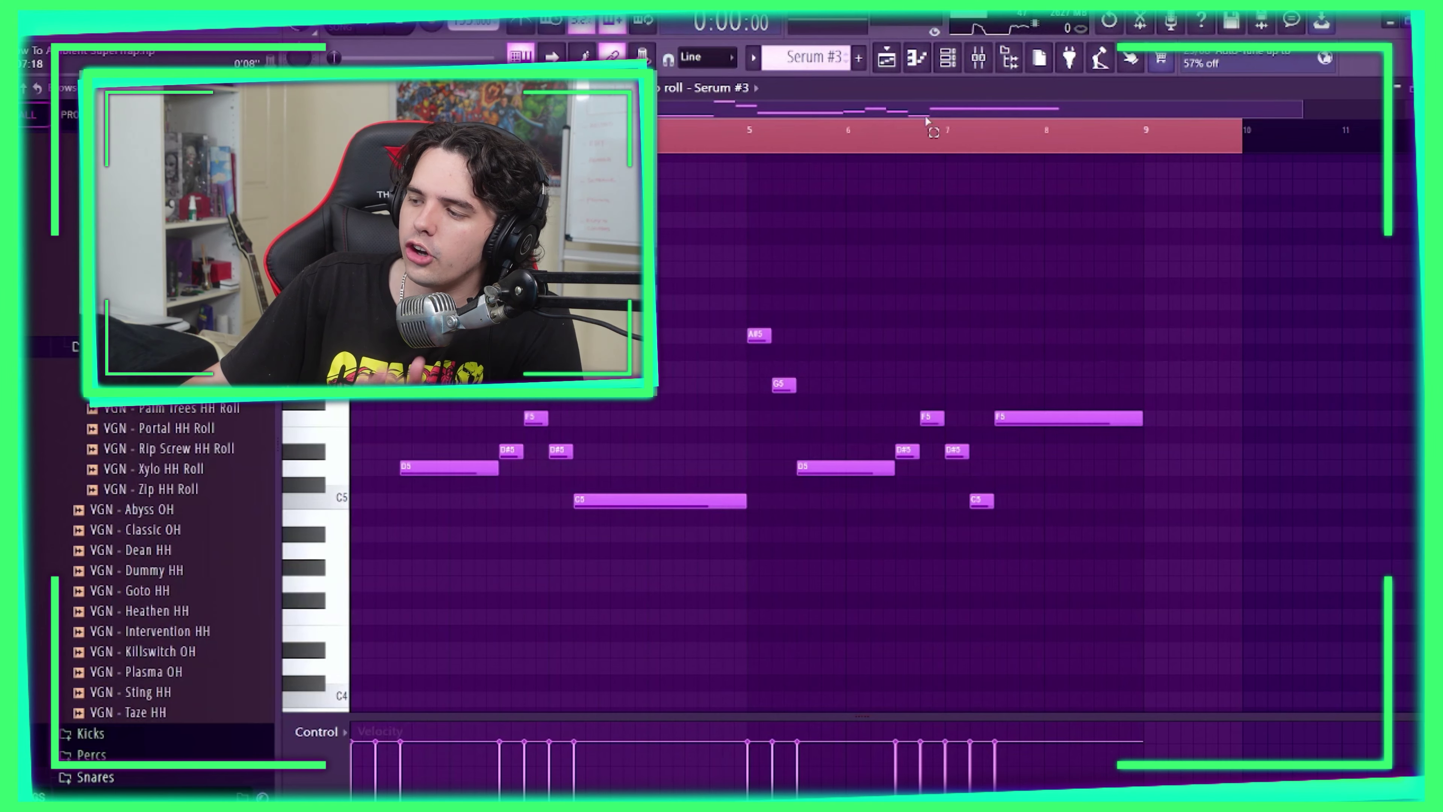
{"action": "left_click", "coordinate": [994, 66]}
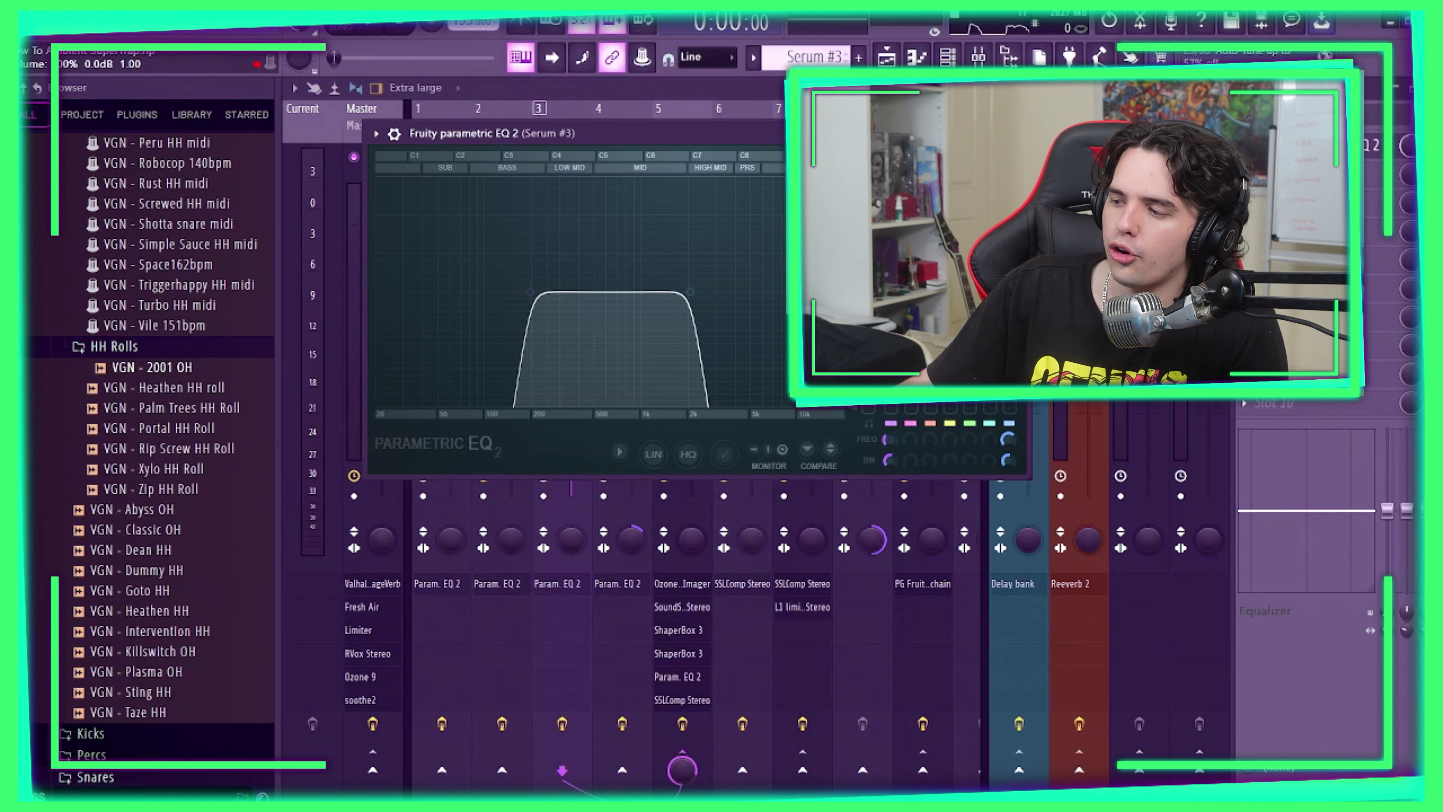
- Close the Serum #3 EQ window and make Serum #4 the current channel
{"action": "left_click", "coordinate": [1020, 133]}
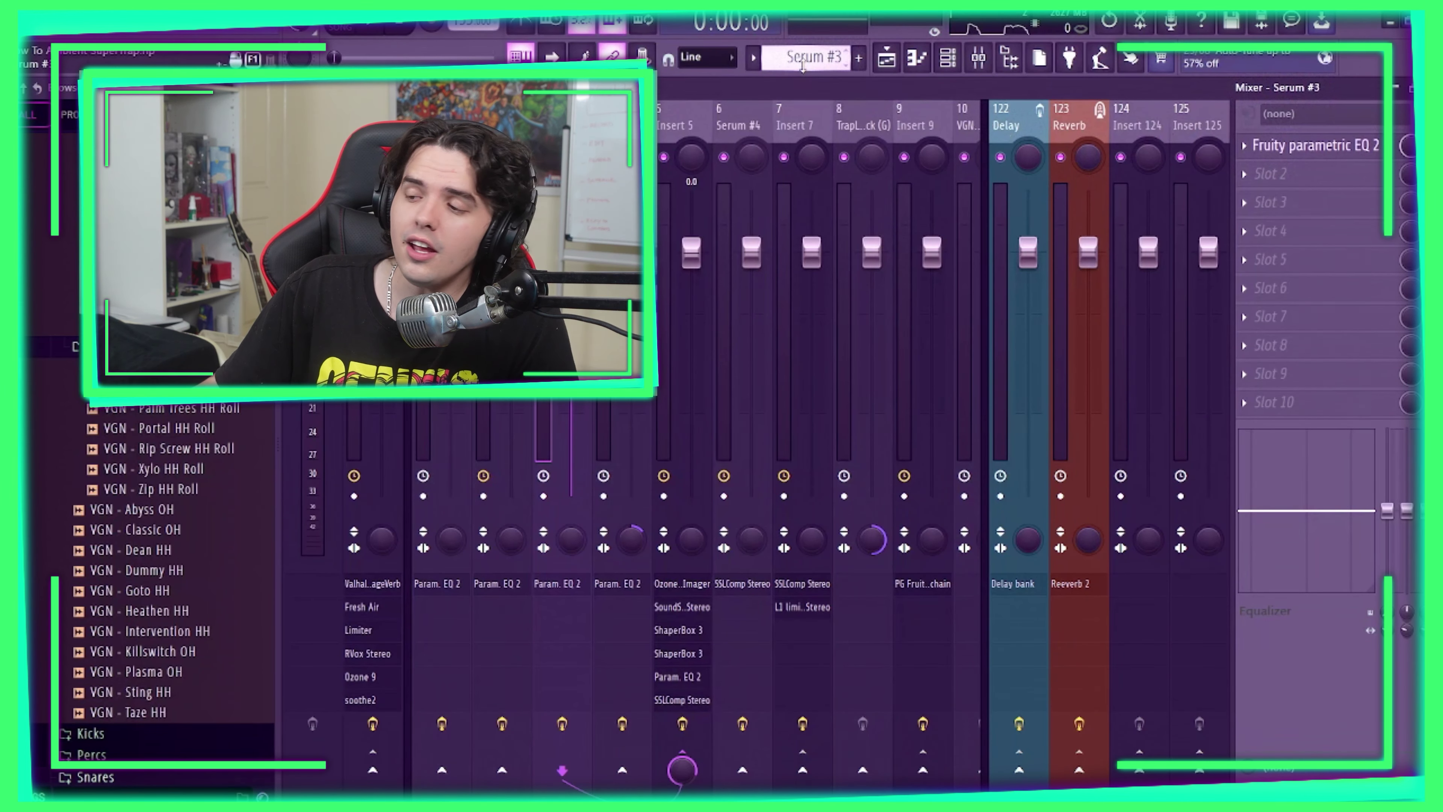
{"action": "left_click", "coordinate": [947, 56]}
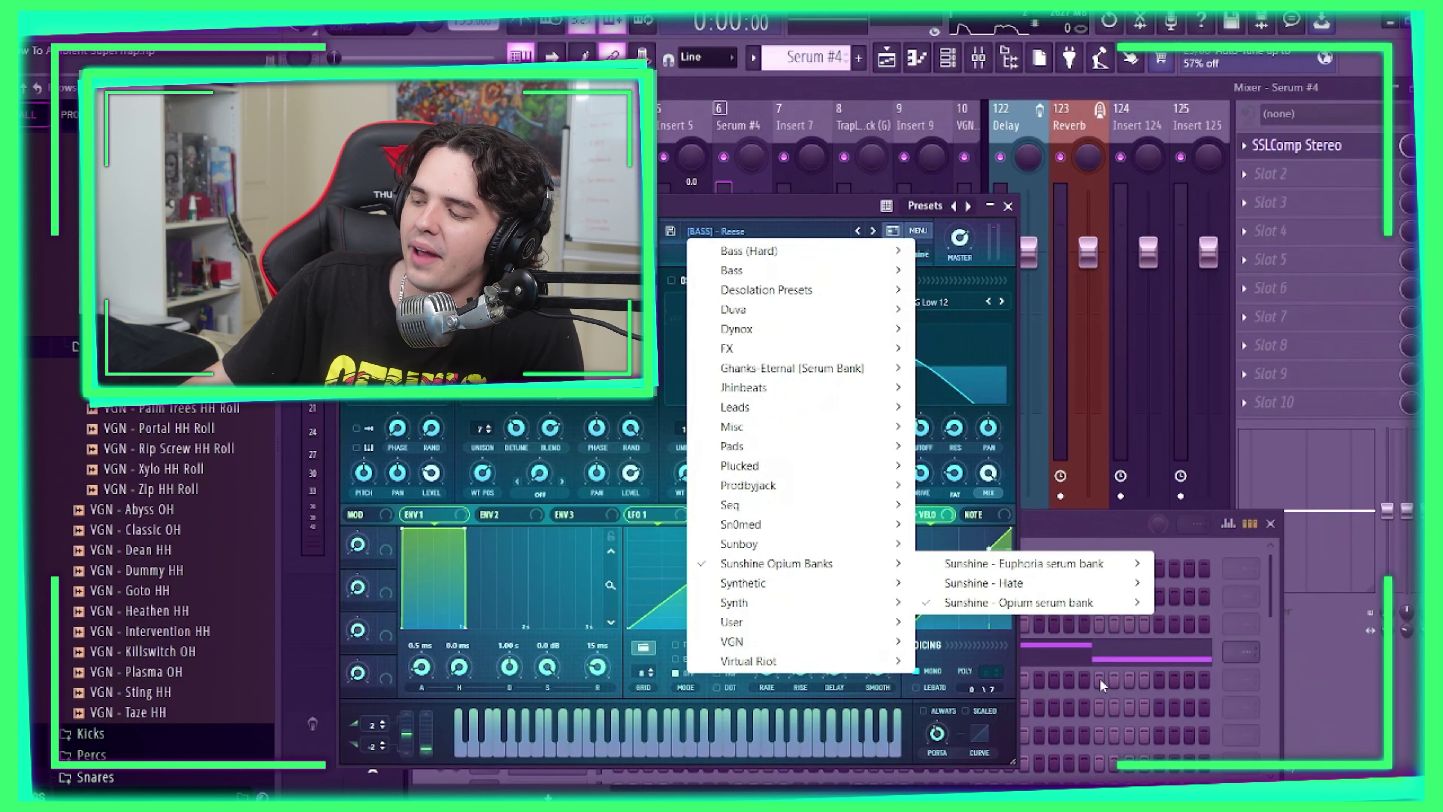
- Bring up the Serum #4 piano roll with its alternating D#4 and F#4 Reese bass notes
{"action": "mouse_move", "coordinate": [904, 641]}
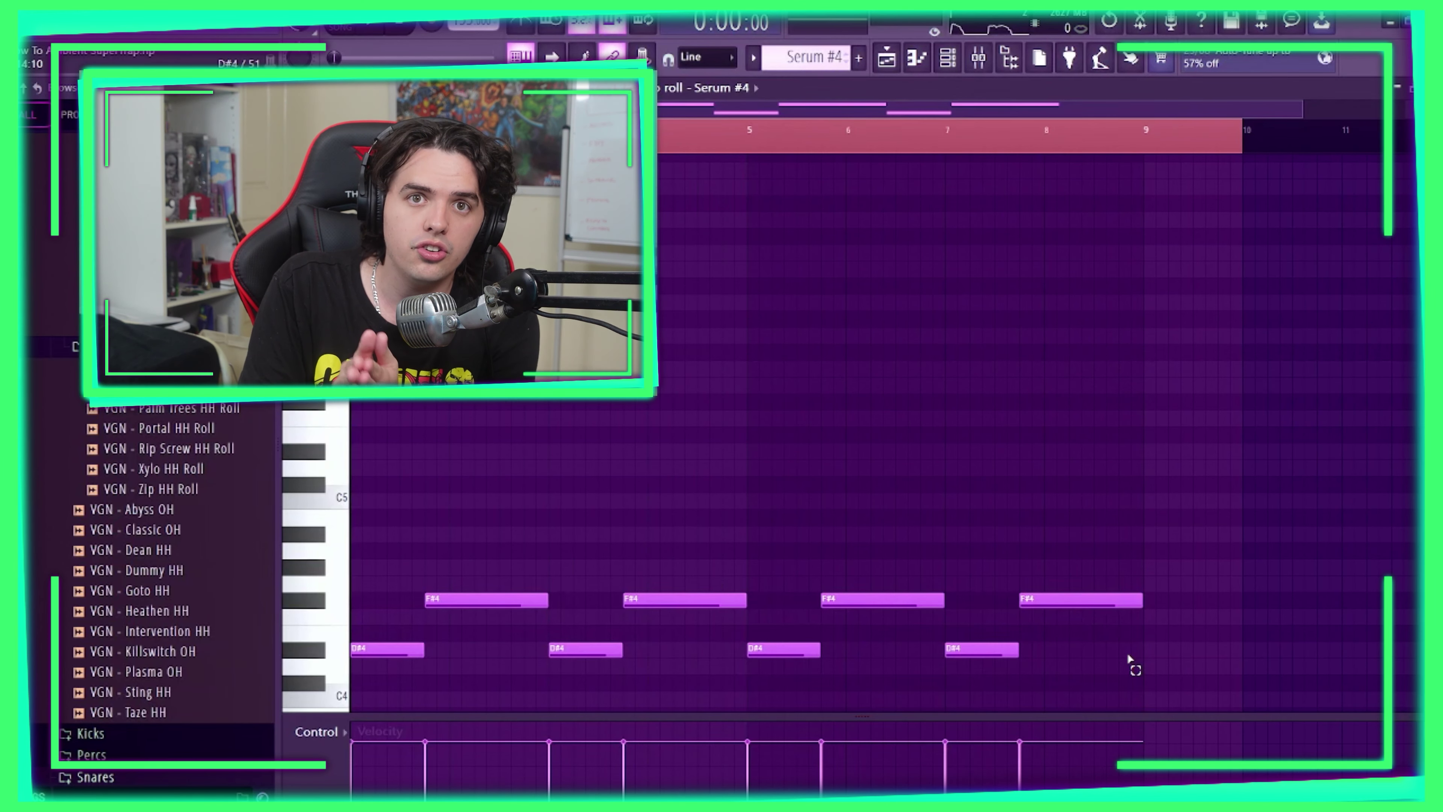
- Select and check the Serum #4 F#4 note, play the pattern, then switch to the mixer with F9
{"action": "scroll", "coordinate": [1129, 659], "scroll_direction": "down", "scroll_amount": 1}
{"action": "key", "text": "ctrl+a"}
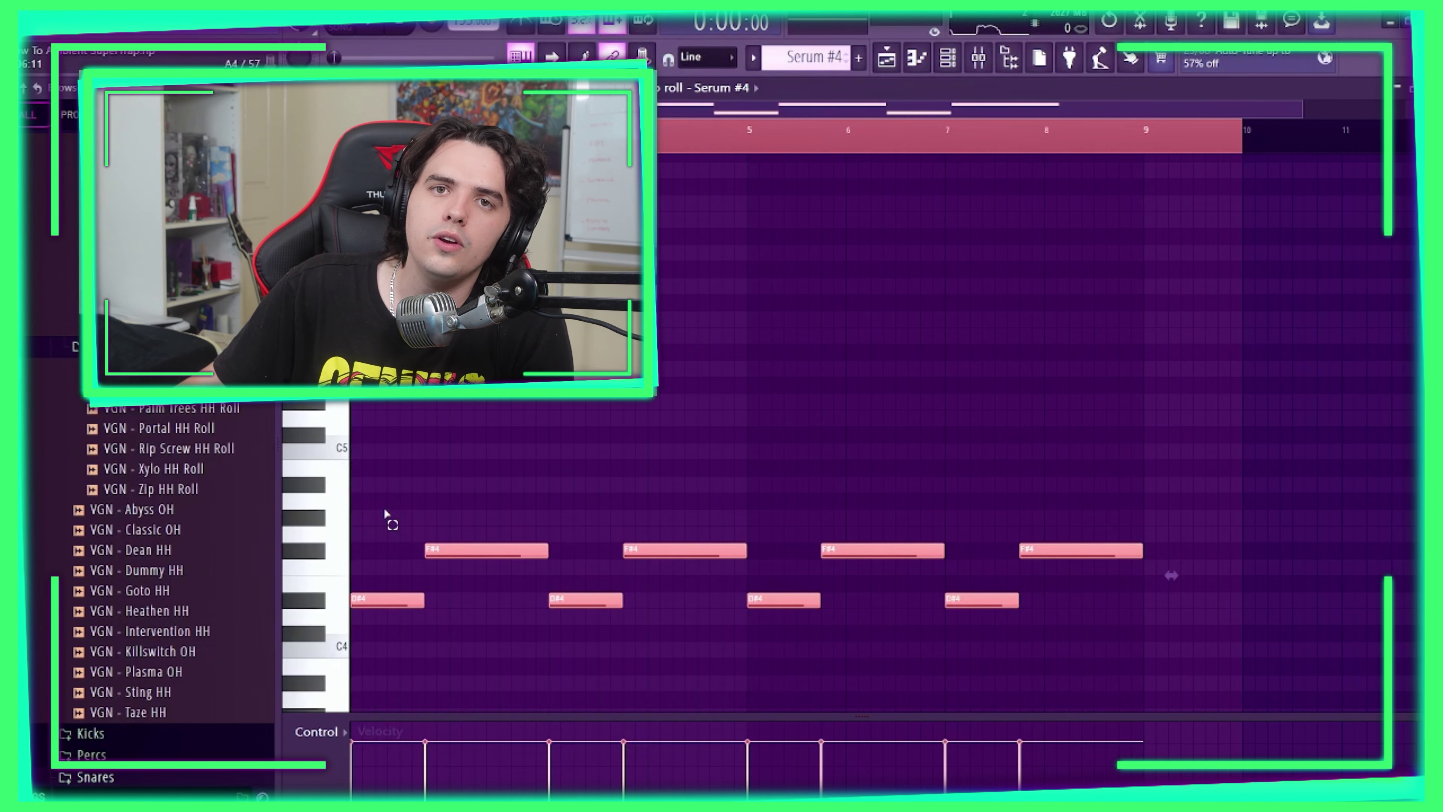
{"action": "left_click", "coordinate": [369, 593]}
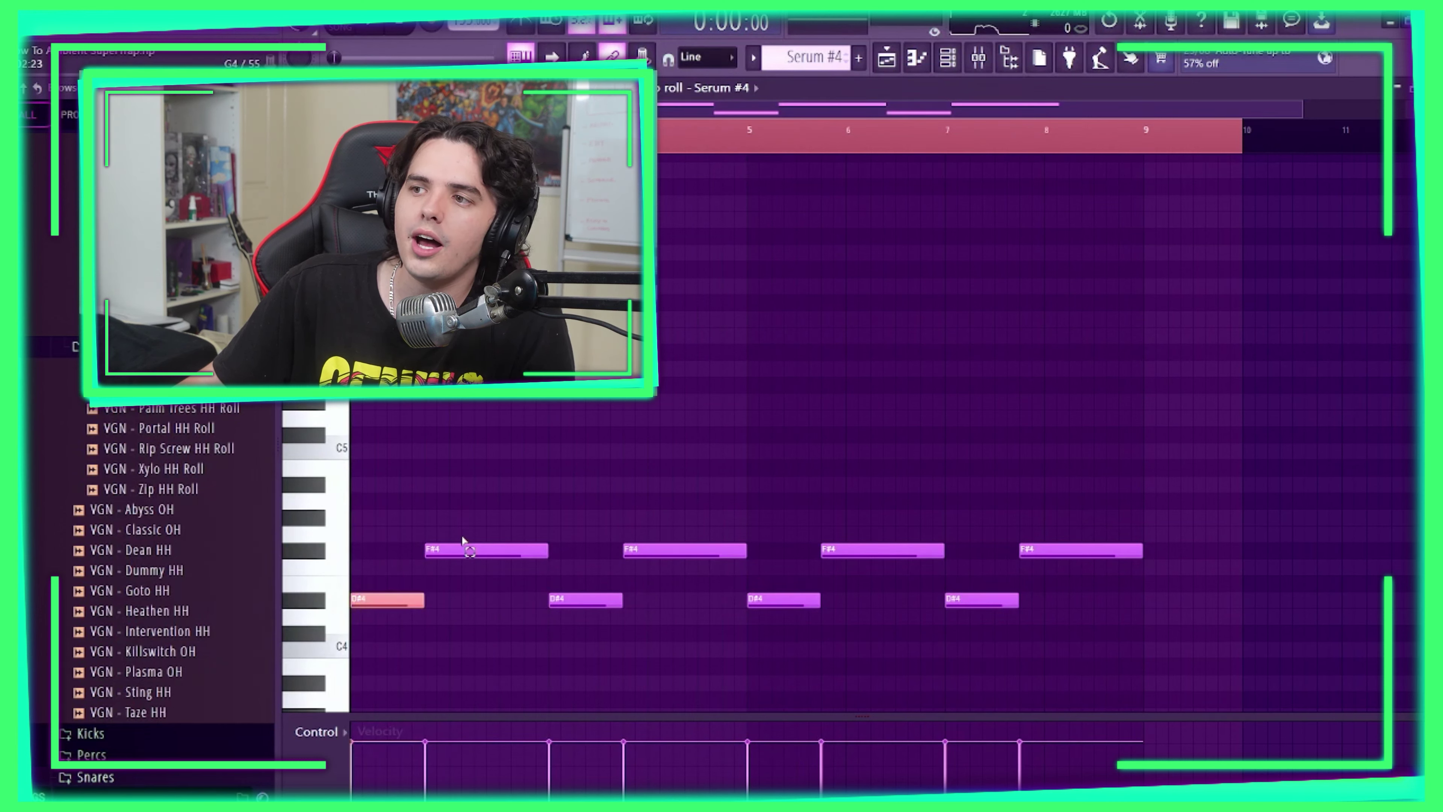
{"action": "left_click_drag", "start_coordinate": [462, 528], "coordinate": [483, 606]}
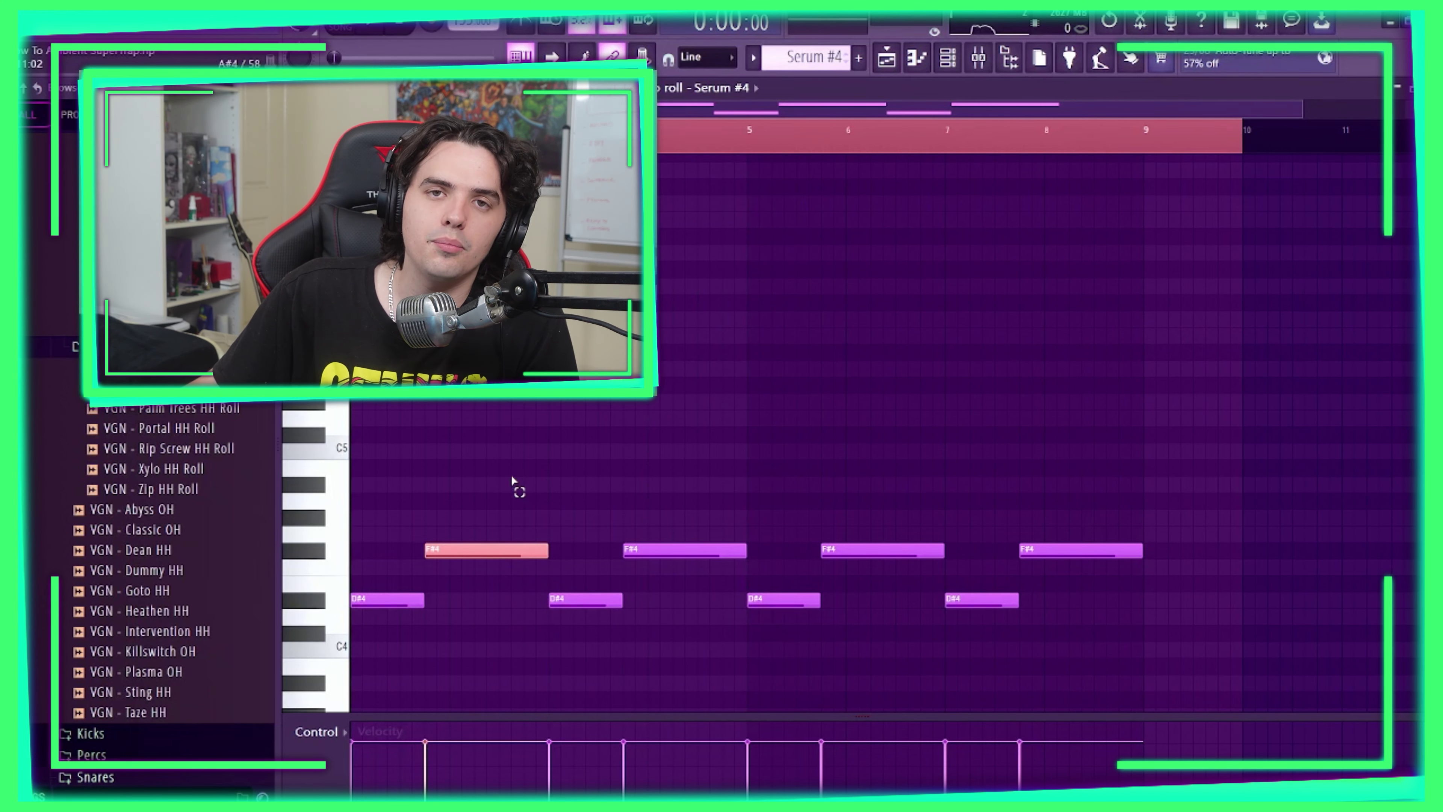
{"action": "left_click", "coordinate": [530, 403]}
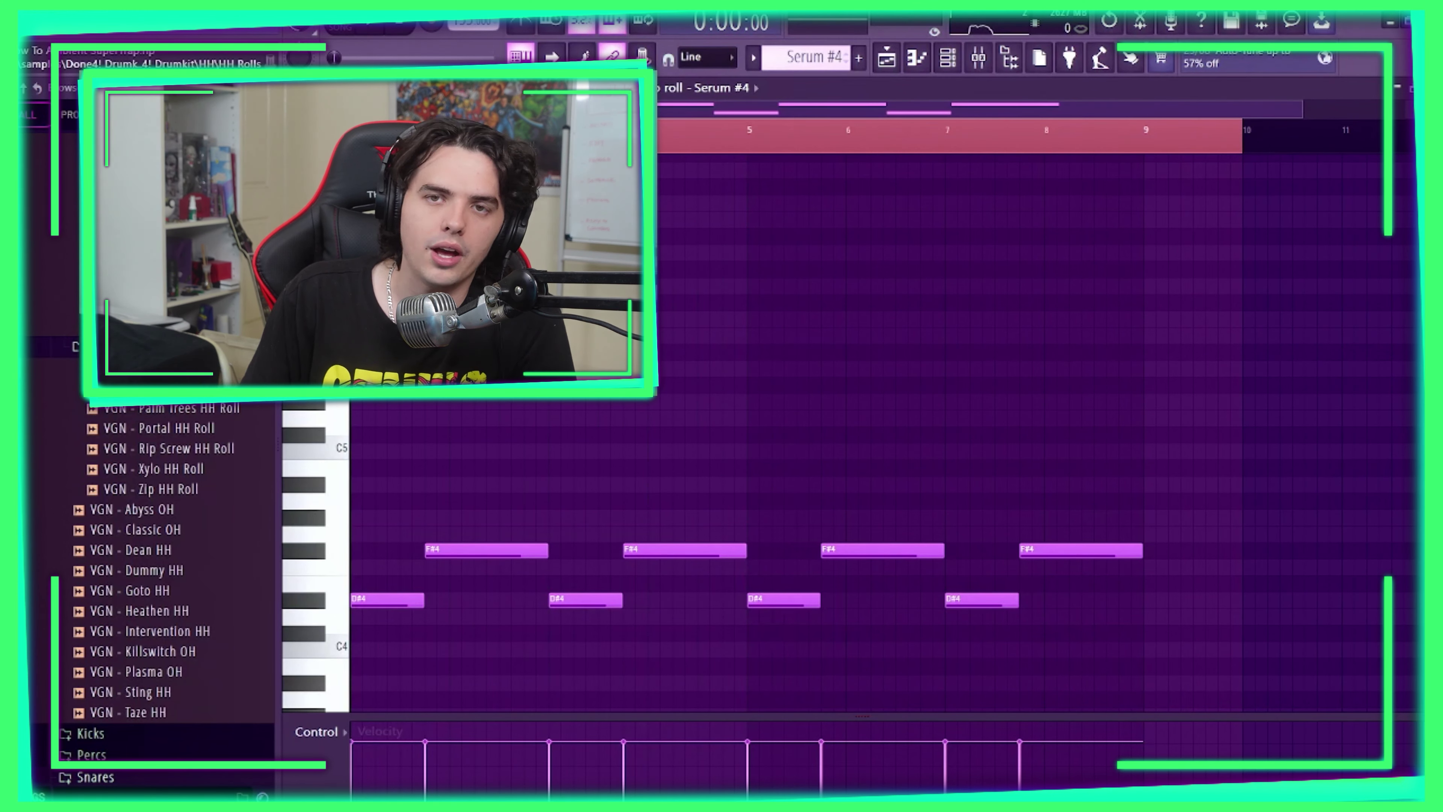
{"action": "key", "text": "space"}
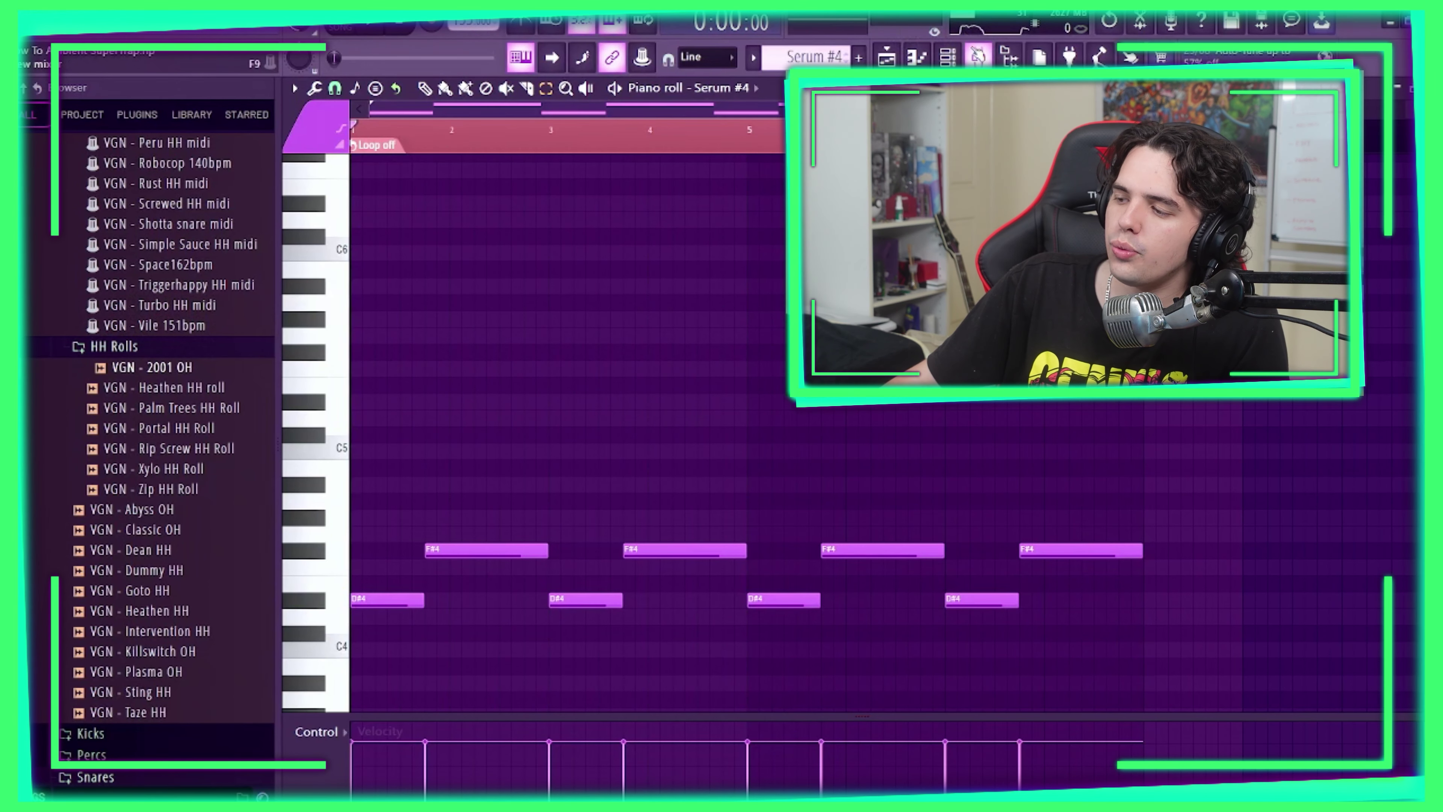
{"action": "key", "text": "F9"}
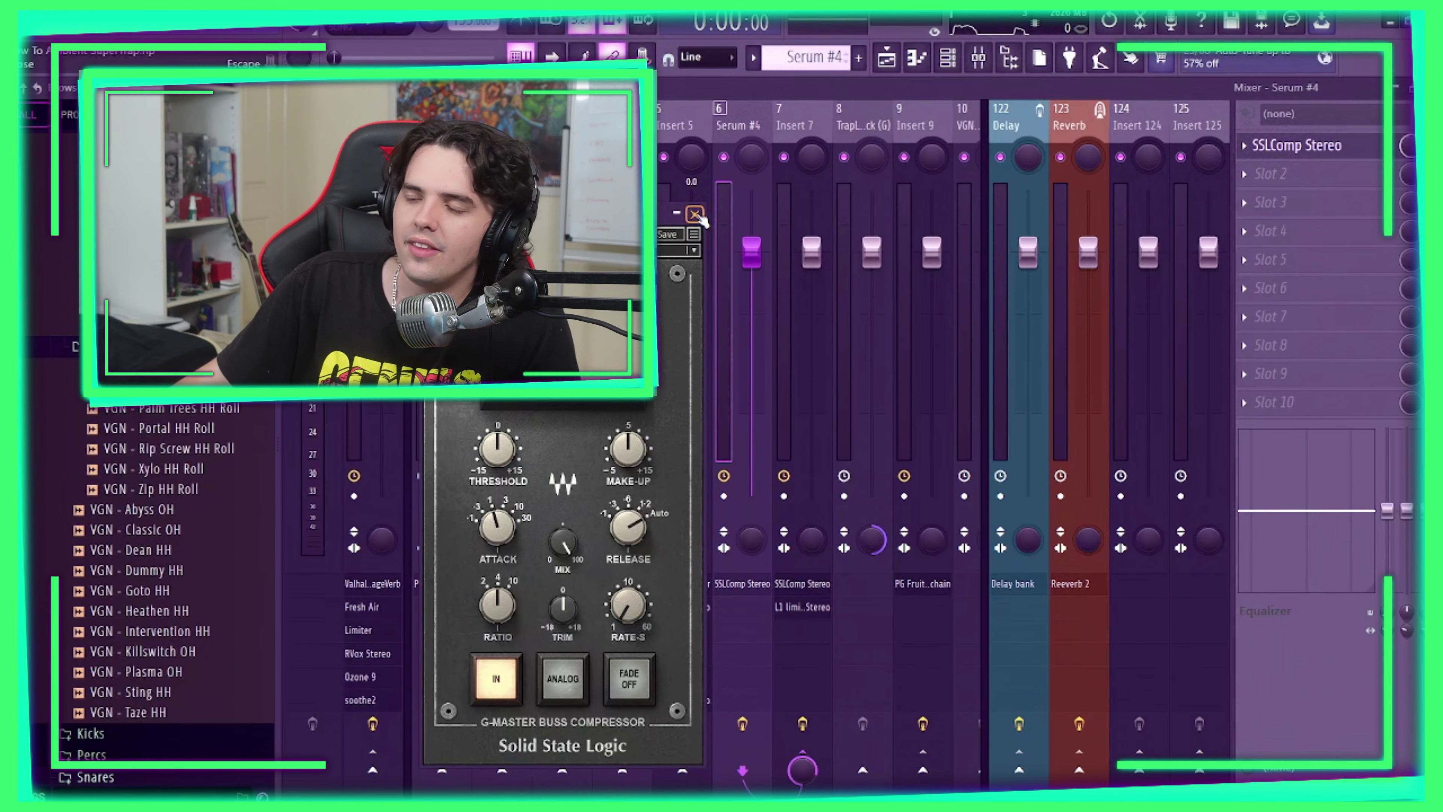
{"action": "left_click", "coordinate": [694, 213]}
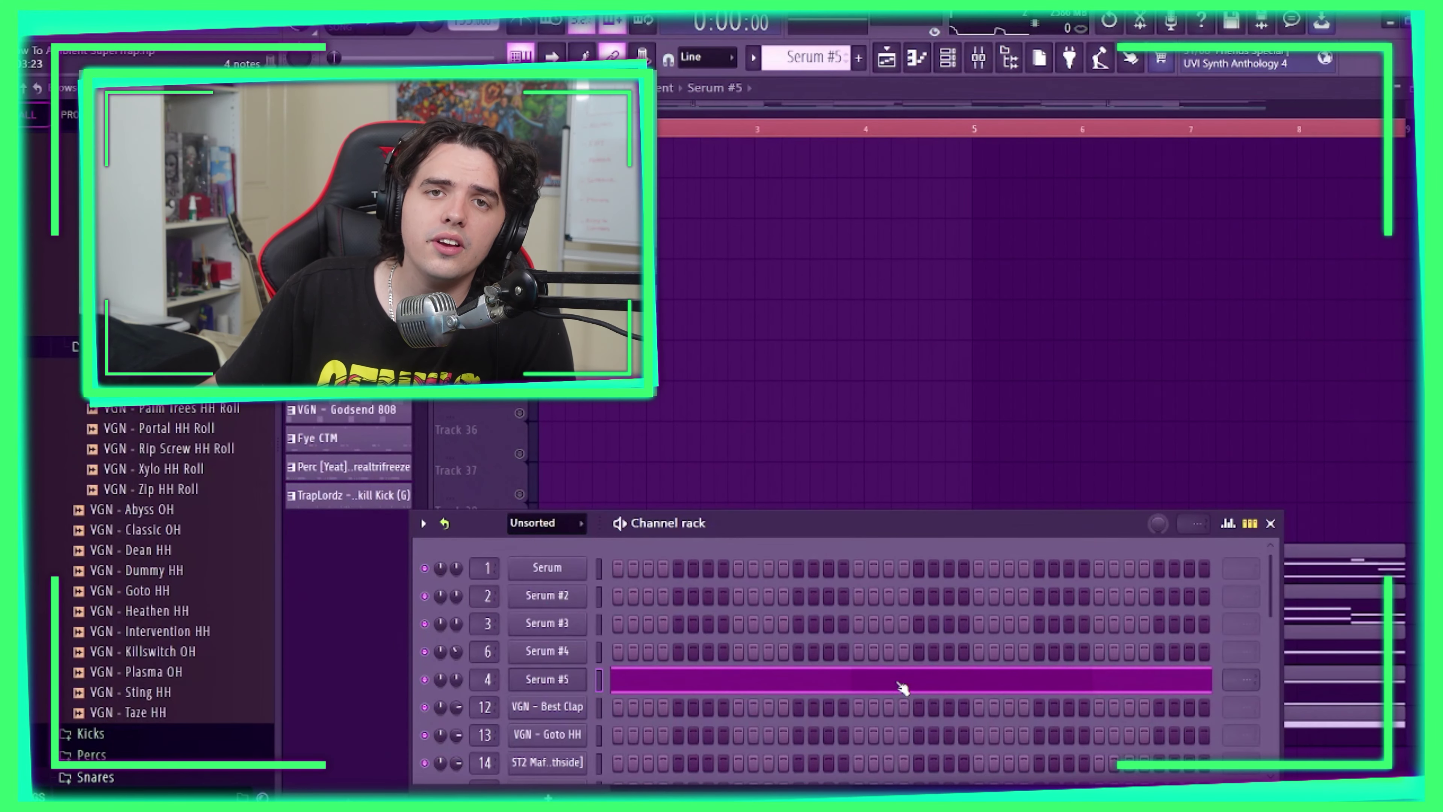
- Open the Serum #5 pattern, play its sustained D#4 and D#5 notes, then show the mixer
{"action": "left_click", "coordinate": [902, 688]}
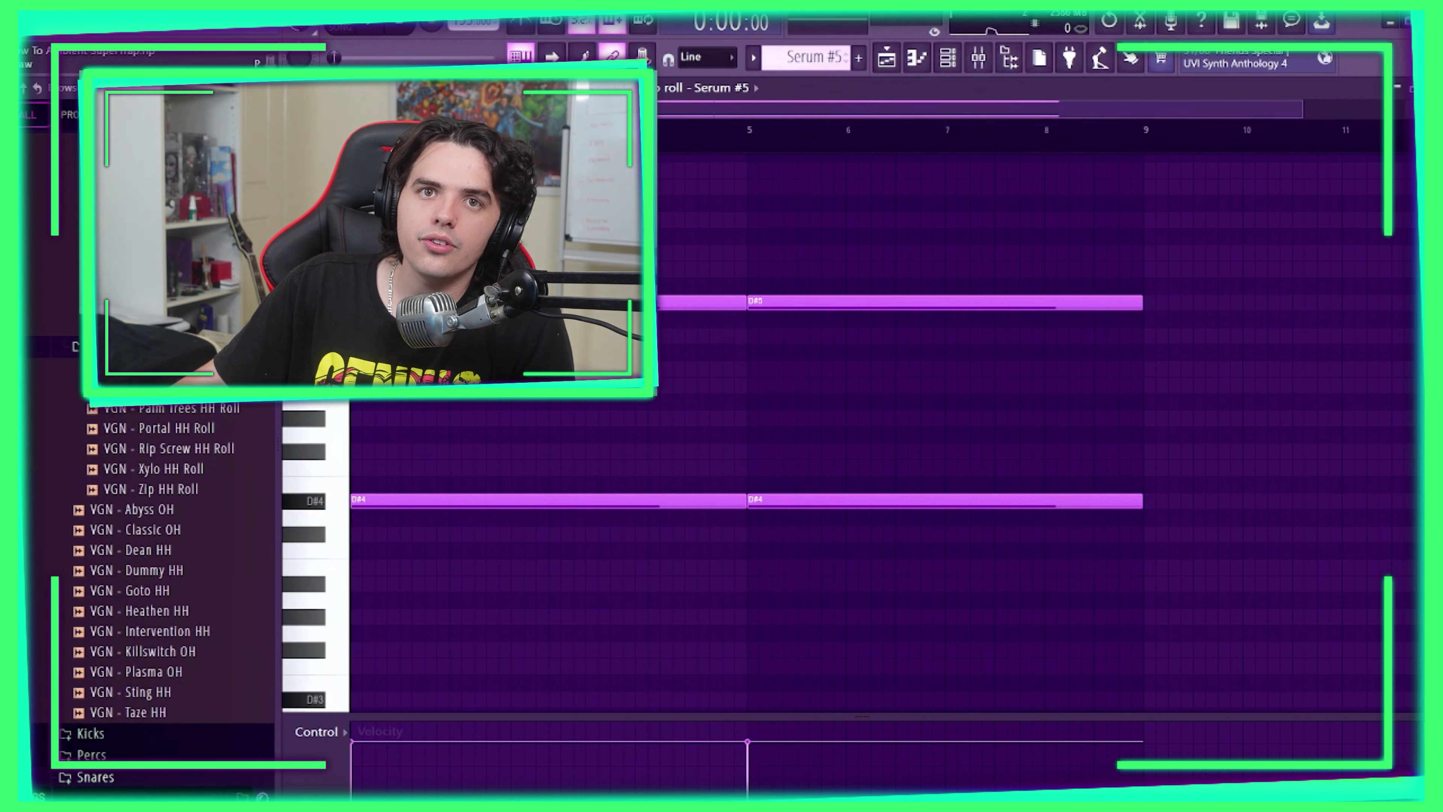
{"action": "key", "text": "space"}
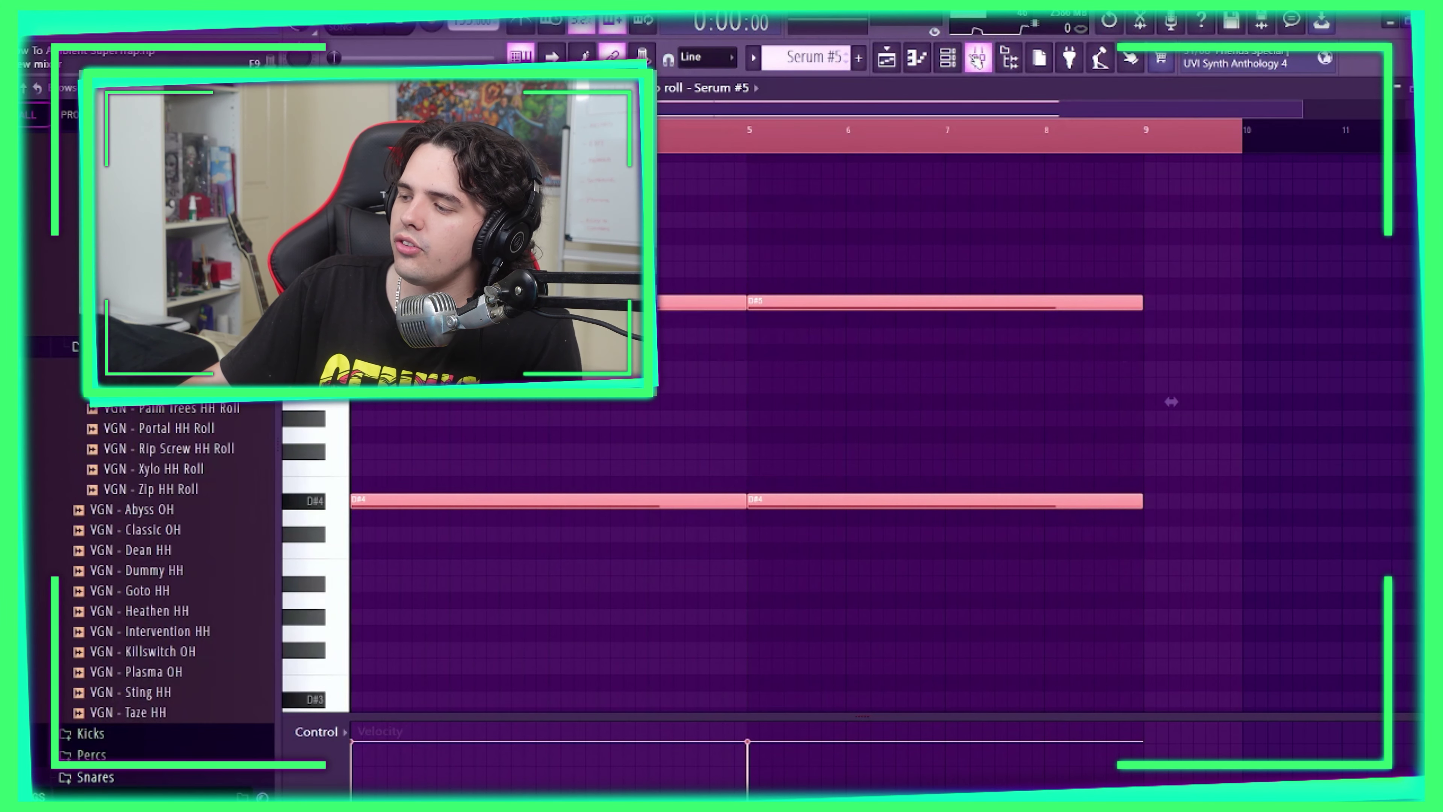
{"action": "left_click", "coordinate": [979, 57]}
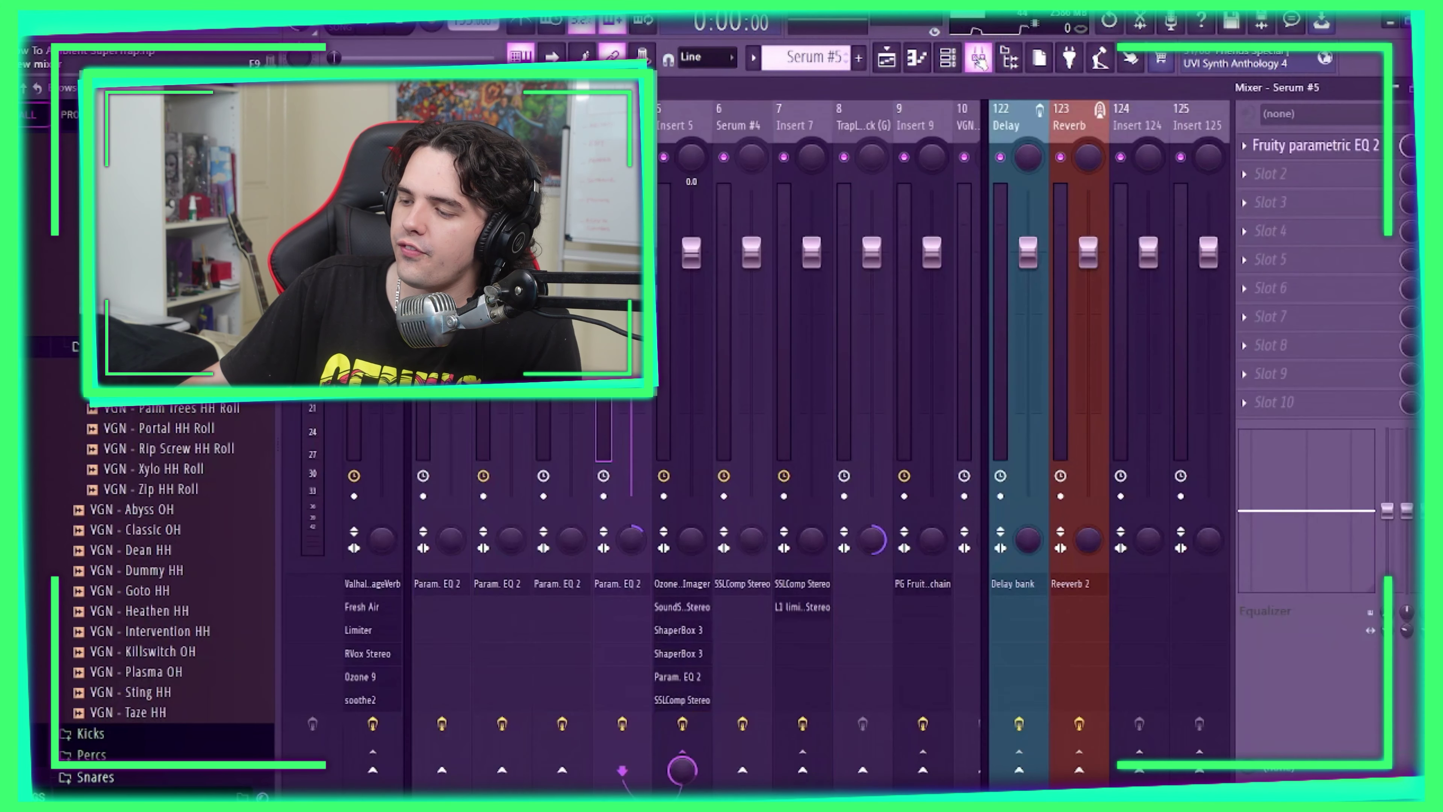
- Check Serum #5's parametric EQ, then open Ozone 9 Imager on the Insert 5 bus
{"action": "left_click", "coordinate": [1344, 162]}
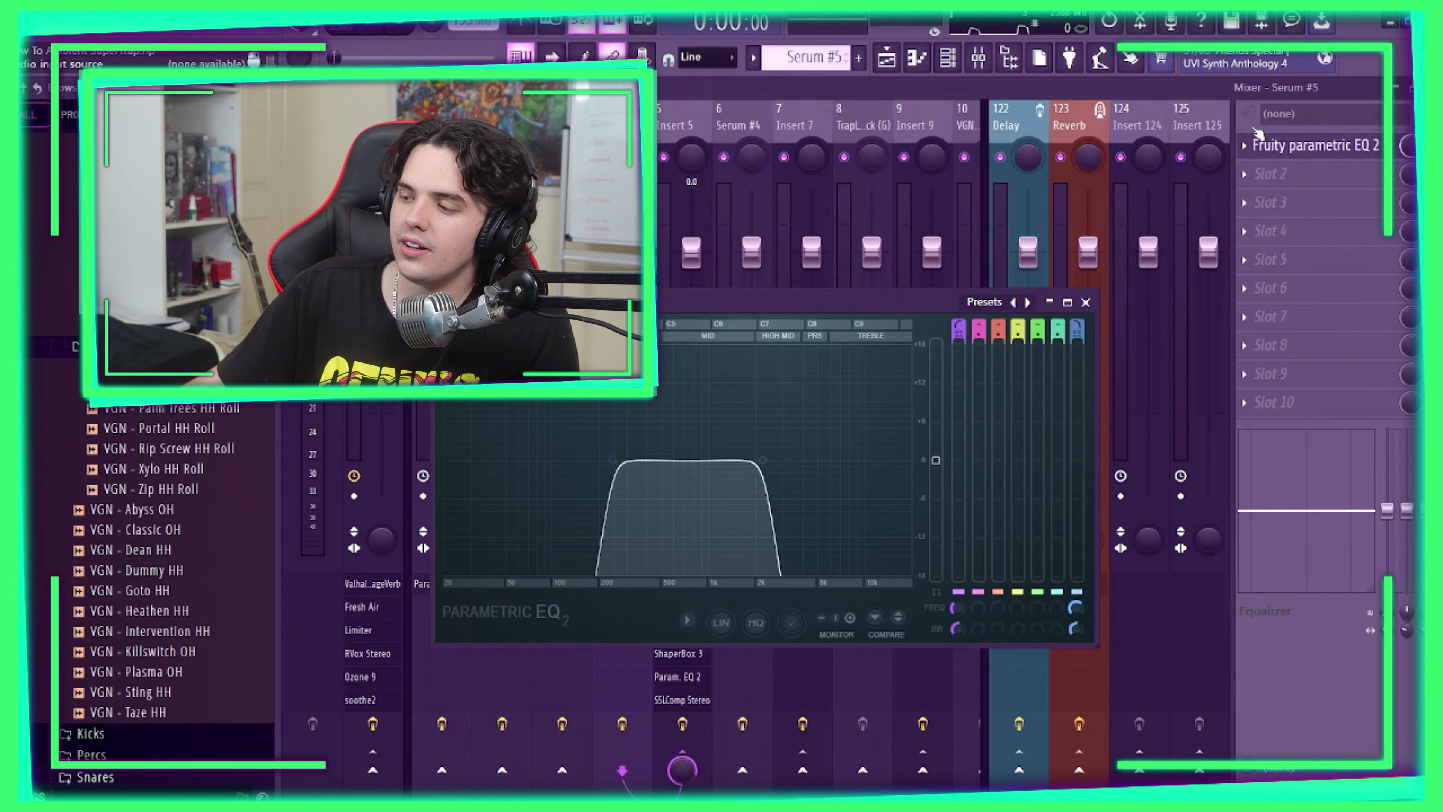
{"action": "left_click", "coordinate": [1085, 302]}
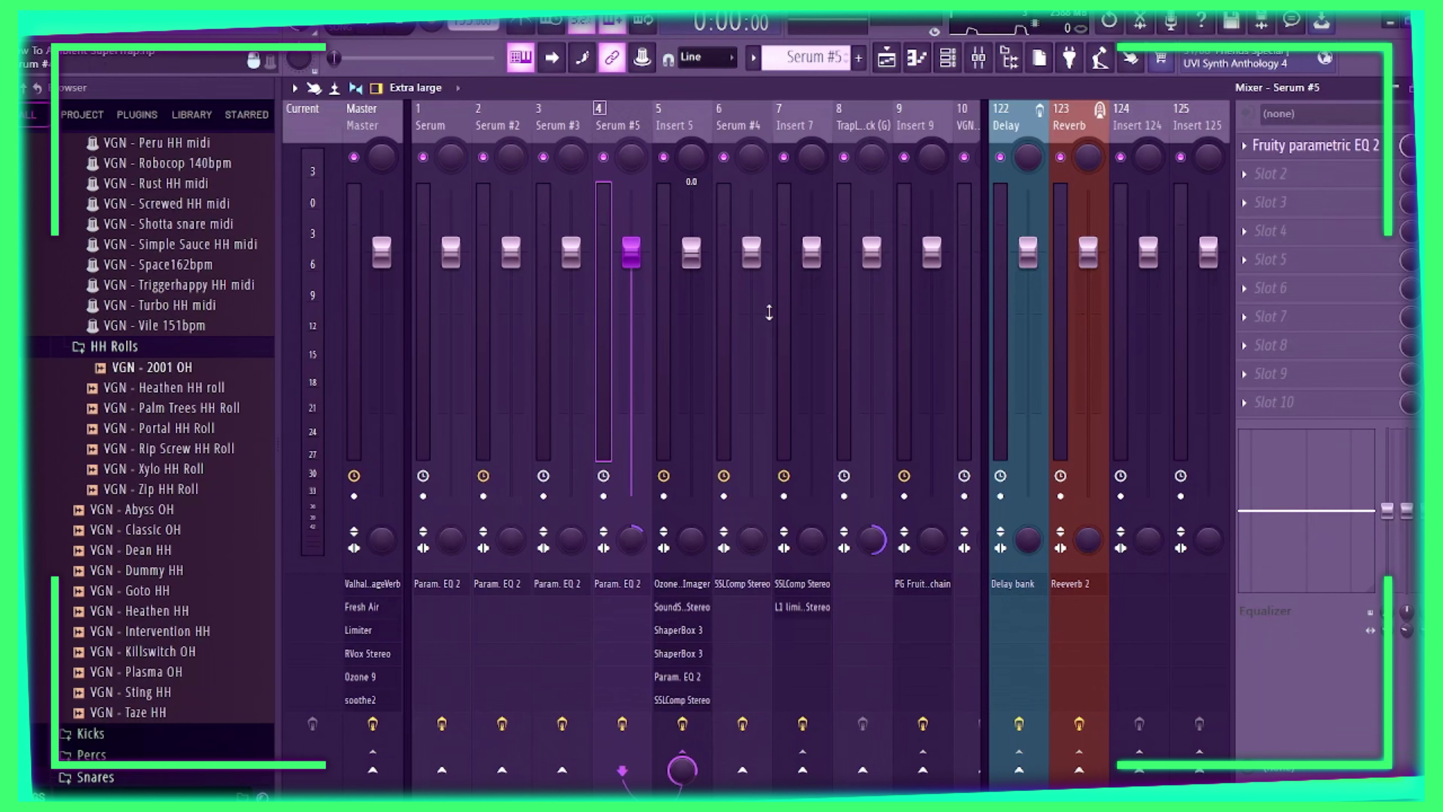
{"action": "left_click", "coordinate": [664, 200]}
{"action": "left_click", "coordinate": [1323, 150]}
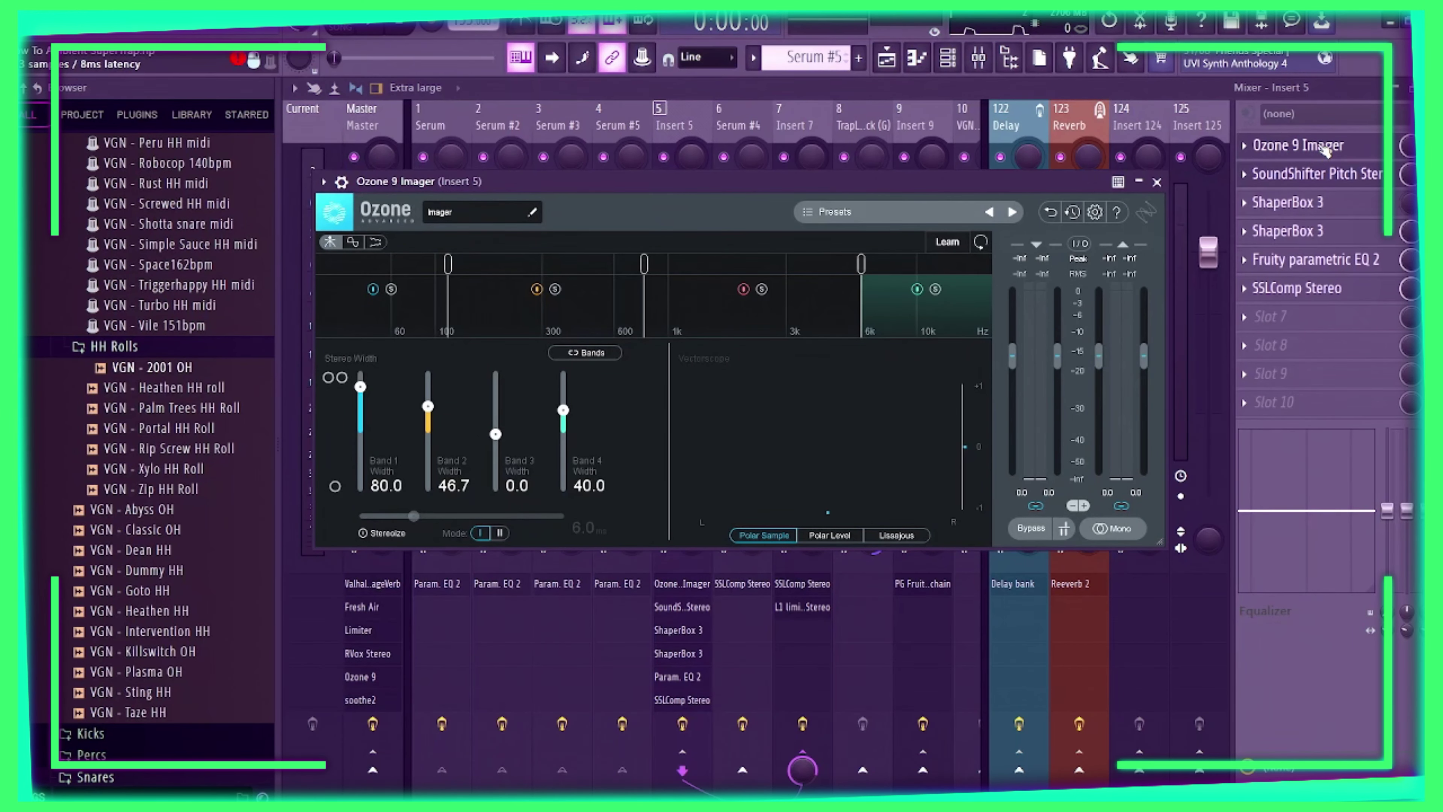
- Inspect Insert 5's SoundShifter and parametric EQ, then open its SSLComp Stereo compressor
{"action": "left_click", "coordinate": [1316, 177]}
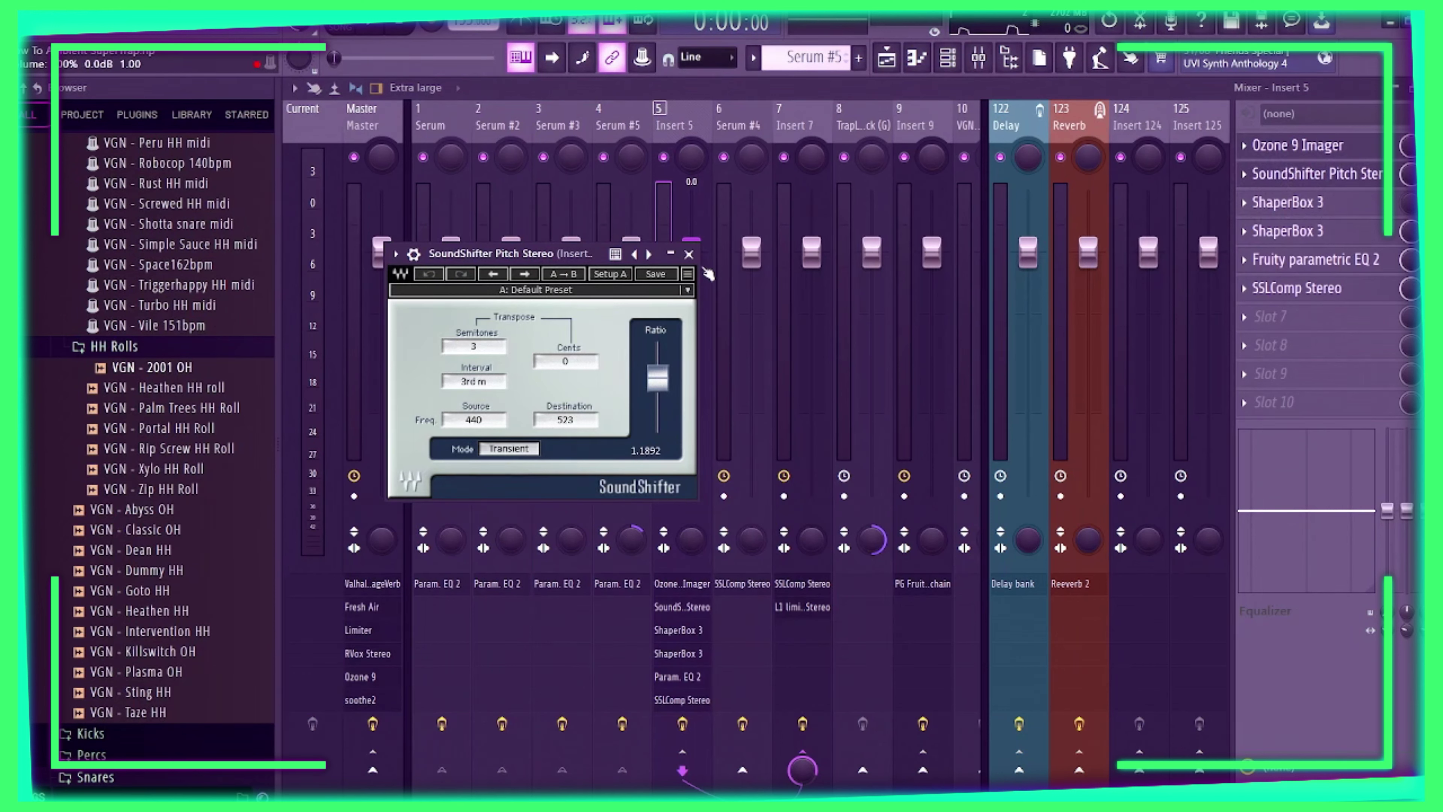
{"action": "left_click", "coordinate": [689, 254]}
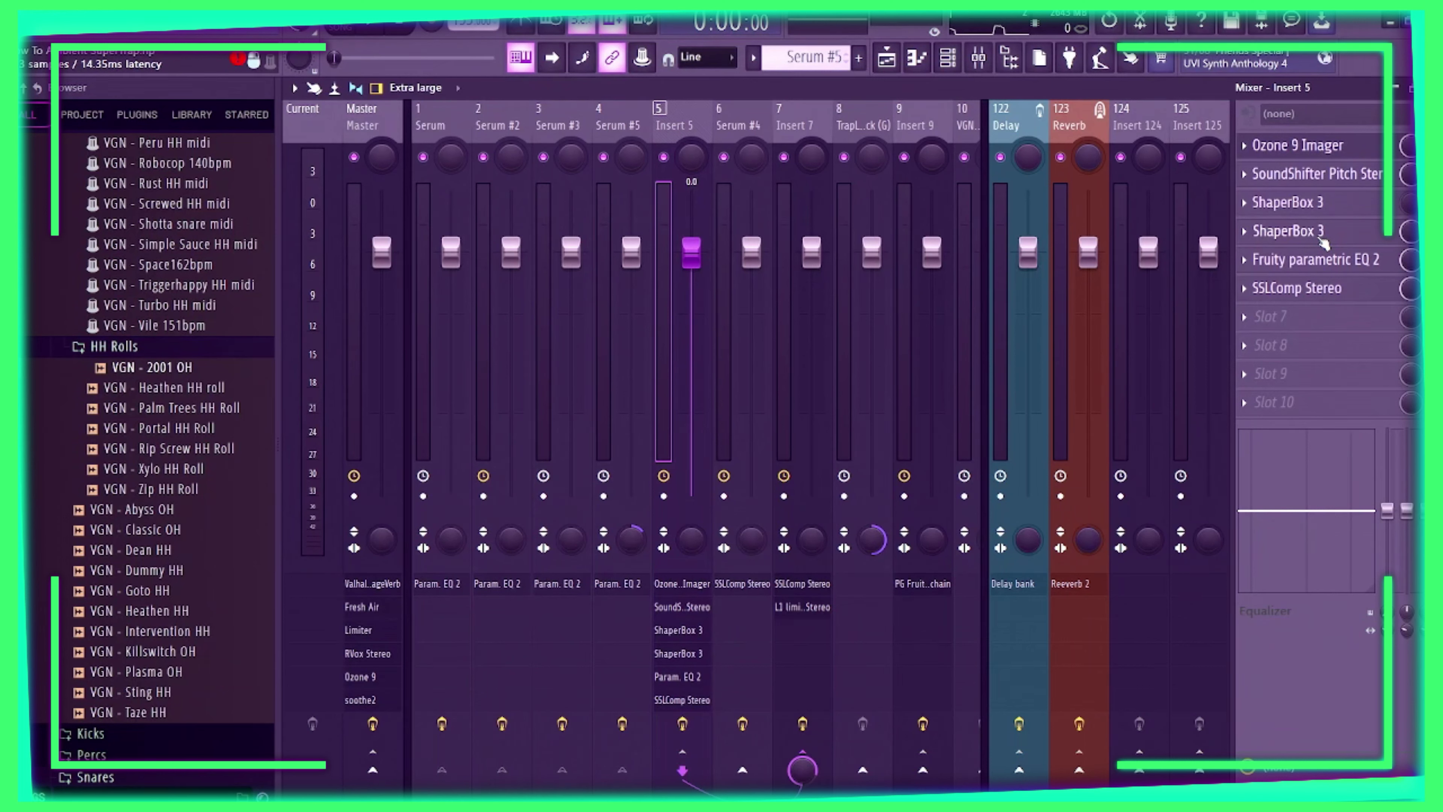
{"action": "left_click", "coordinate": [1324, 259]}
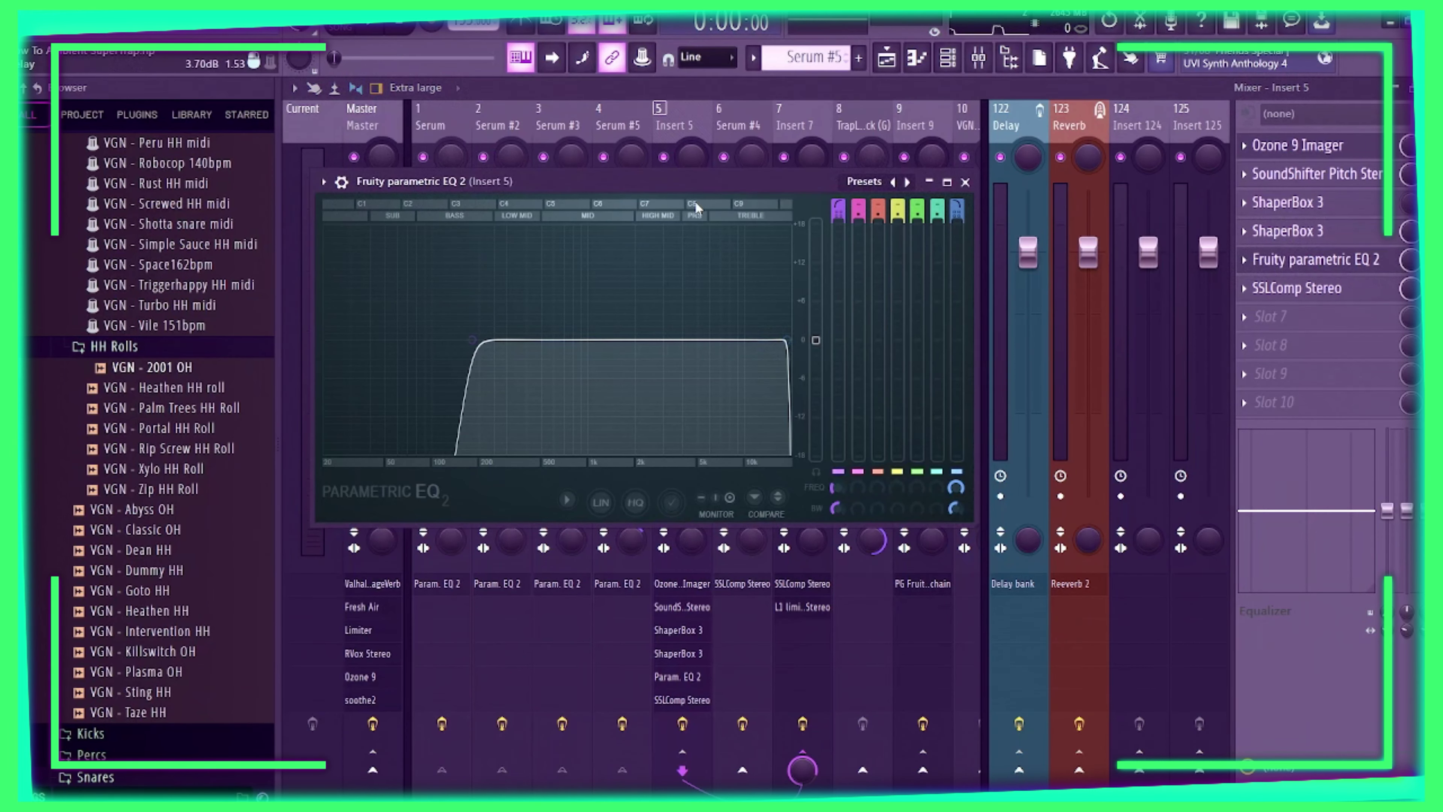
{"action": "left_click", "coordinate": [965, 182]}
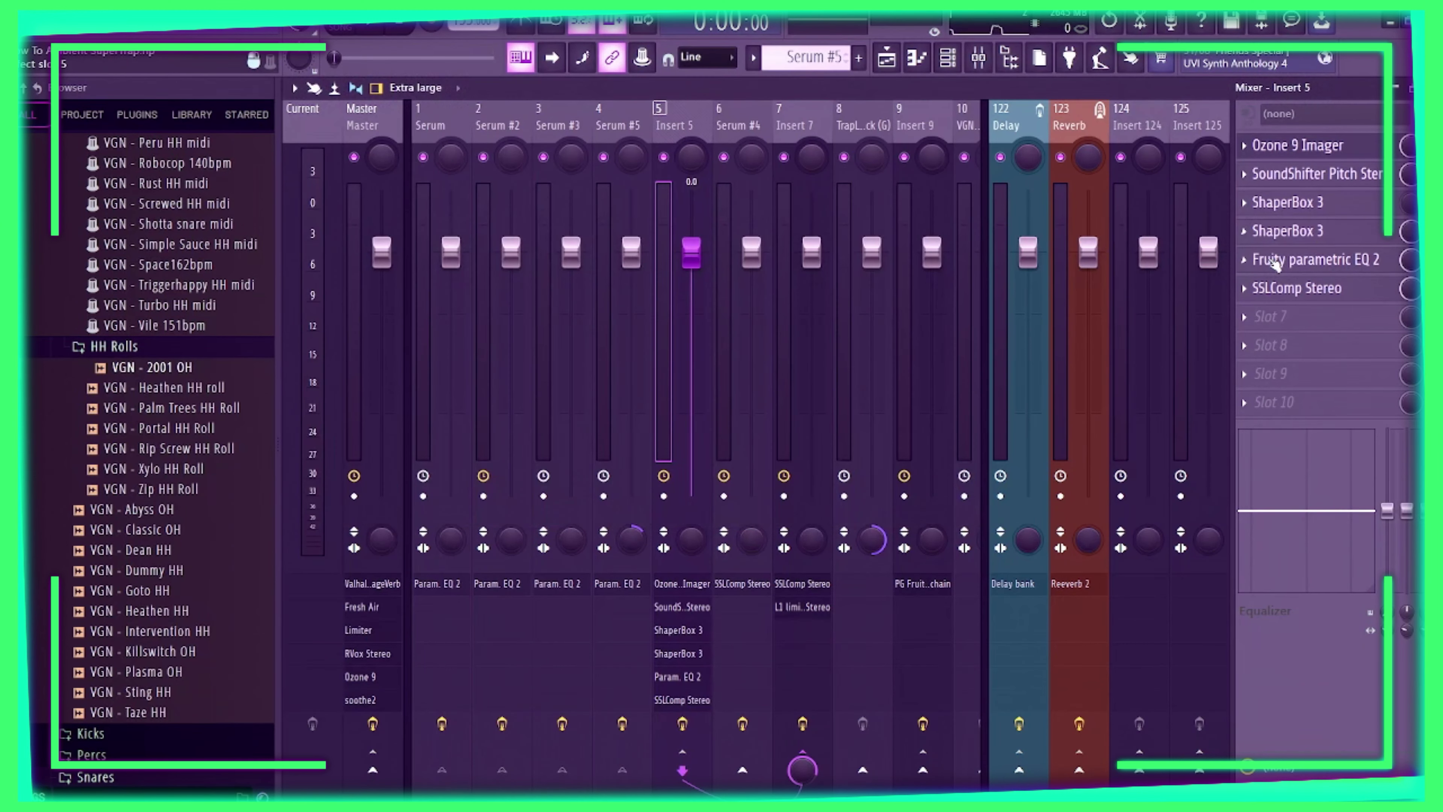
{"action": "left_click", "coordinate": [1322, 290]}
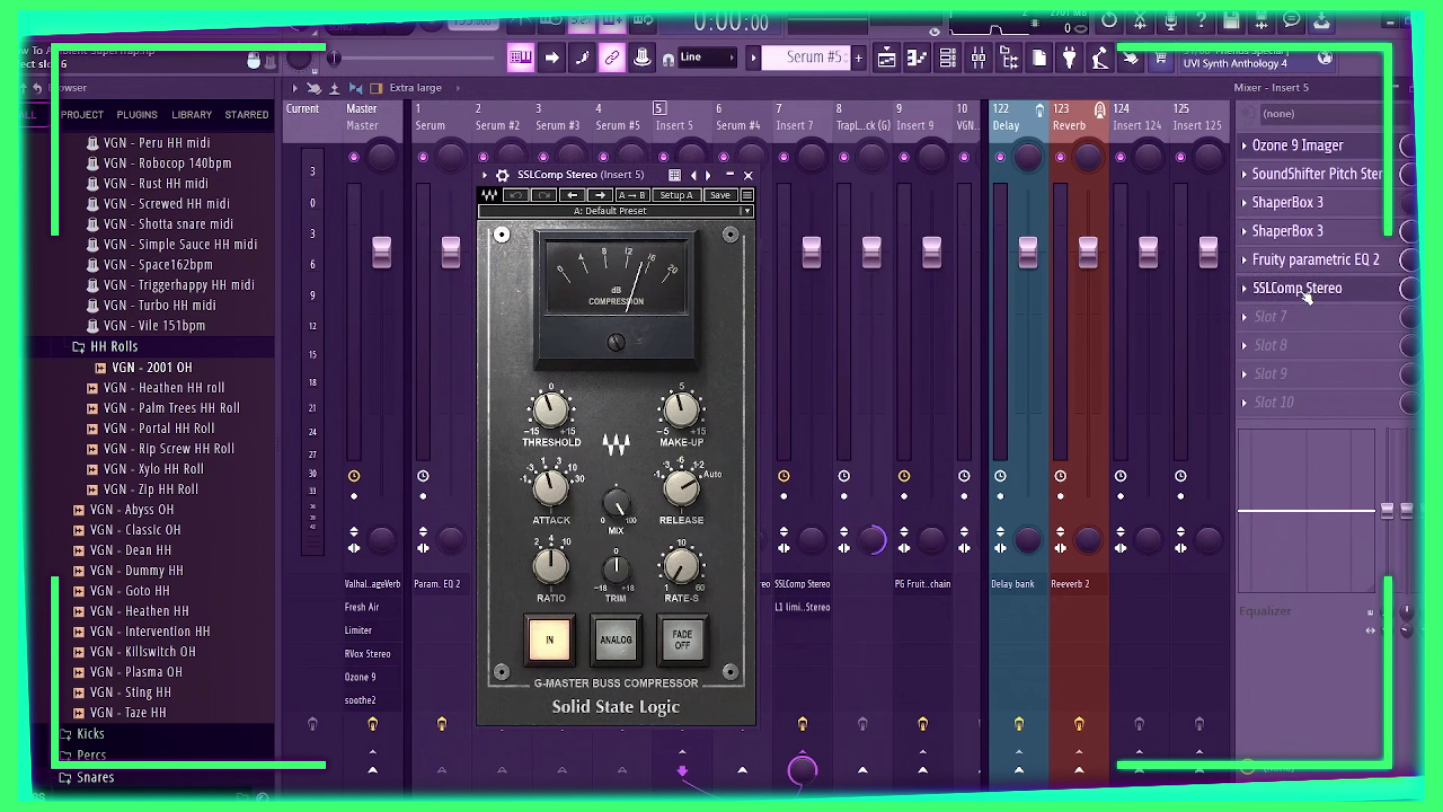